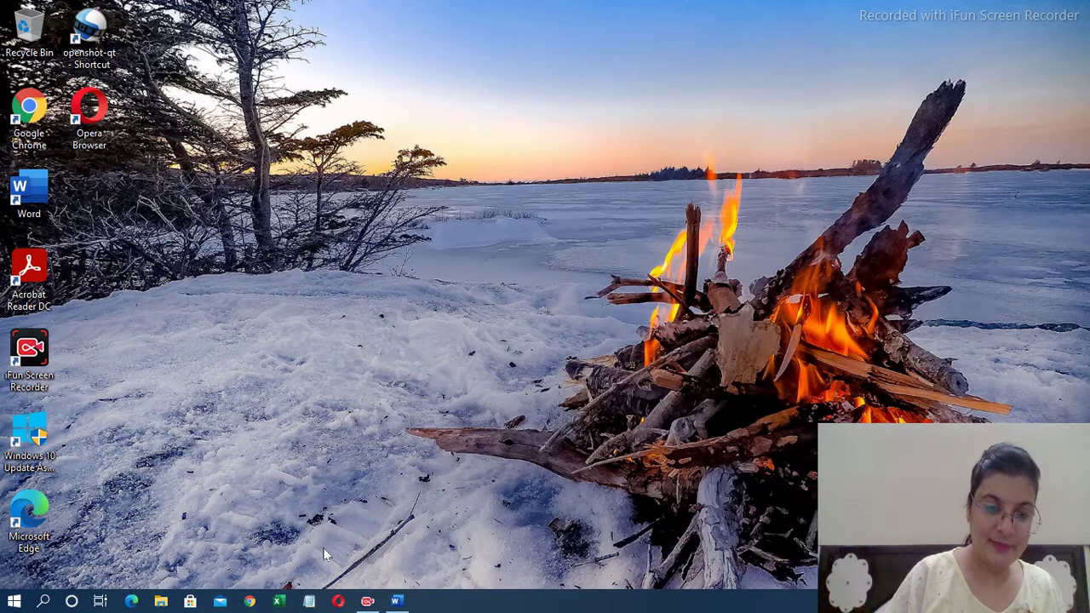
Step: Restore the 'Table of content' Word document from the taskbar
{"action": "left_click", "coordinate": [396, 600]}
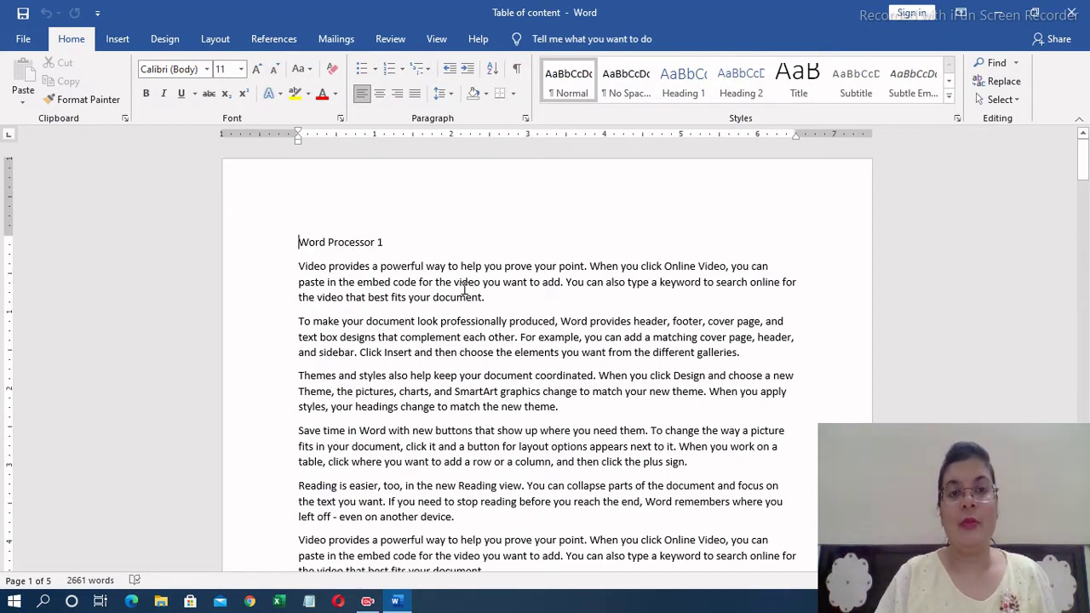
Step: Show the References ribbon with its Table of Contents group
{"action": "left_click_drag", "start_coordinate": [1084, 167], "coordinate": [1084, 174]}
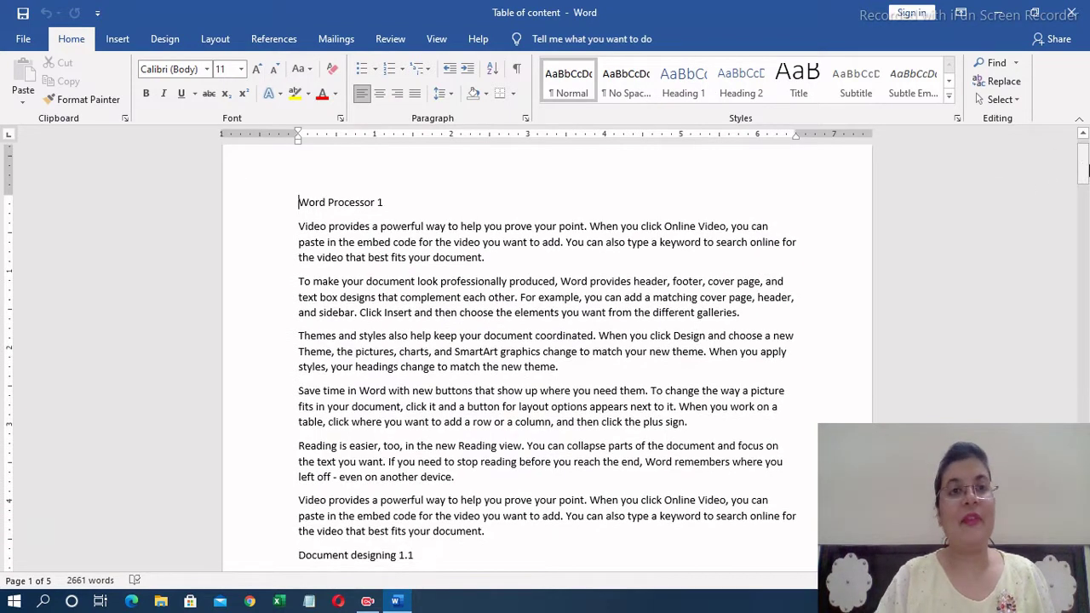
{"action": "left_click", "coordinate": [275, 39]}
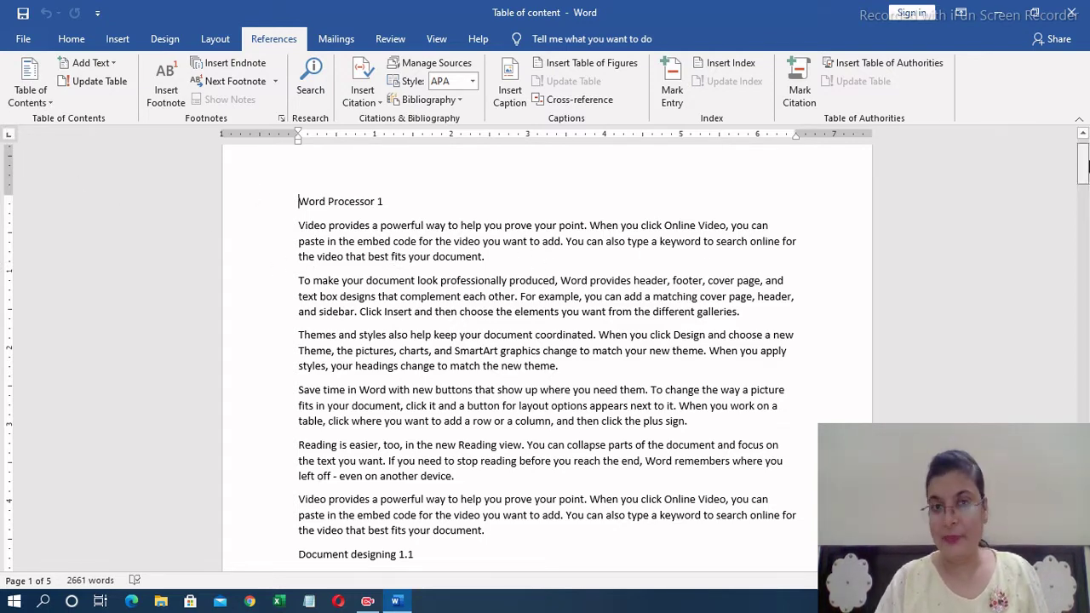
{"action": "mouse_move", "coordinate": [1084, 166]}
{"action": "left_mouse_down"}
{"action": "mouse_move", "coordinate": [1087, 177]}
{"action": "mouse_move", "coordinate": [1086, 160]}
{"action": "left_mouse_up"}
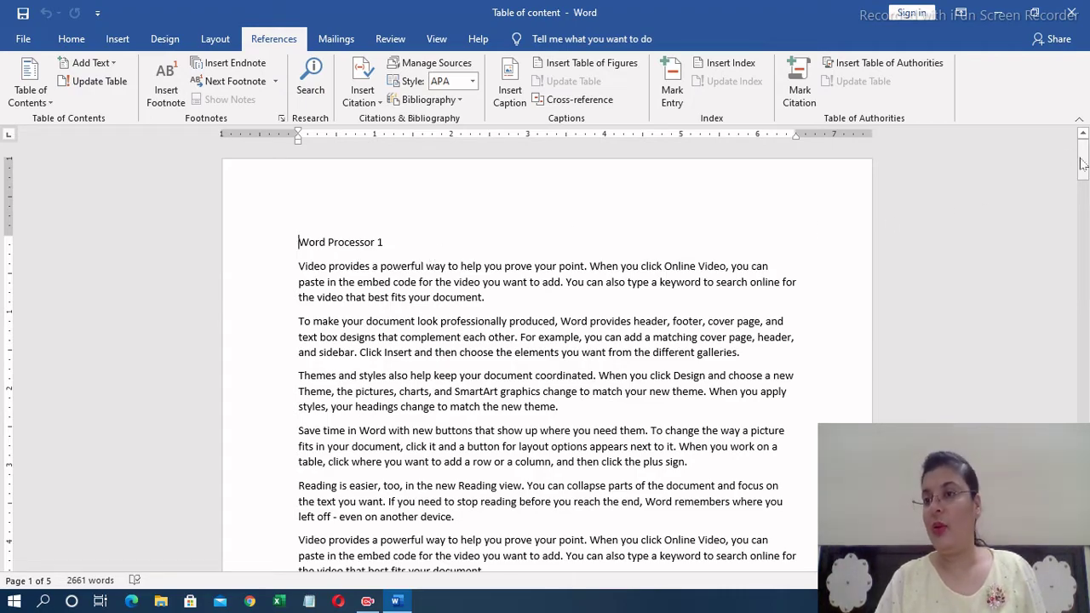
{"action": "left_click_drag", "start_coordinate": [1083, 164], "coordinate": [1083, 198]}
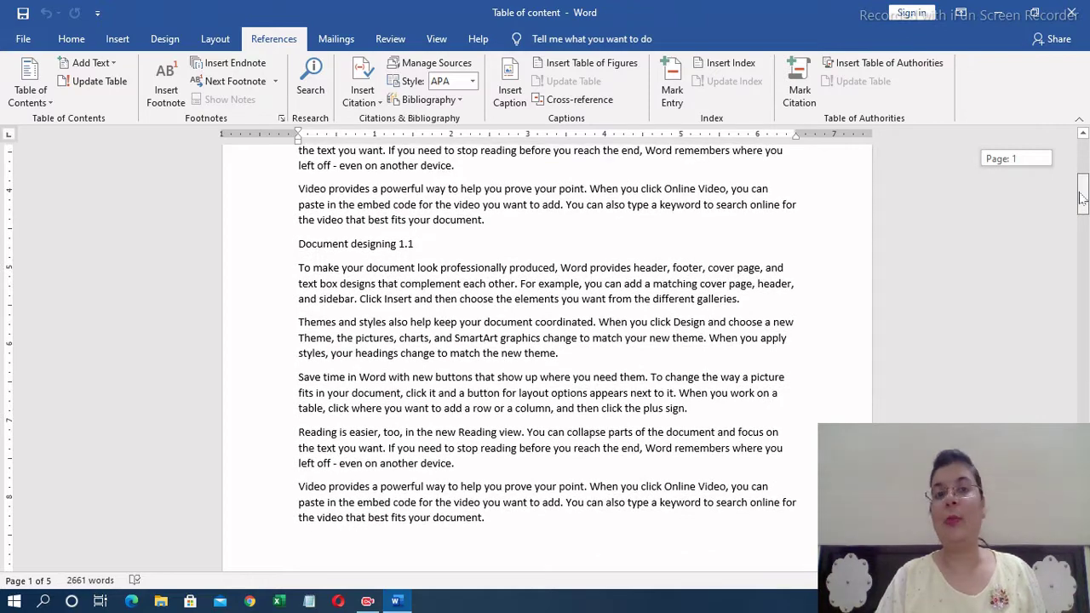
{"action": "left_click_drag", "start_coordinate": [1084, 198], "coordinate": [1083, 257]}
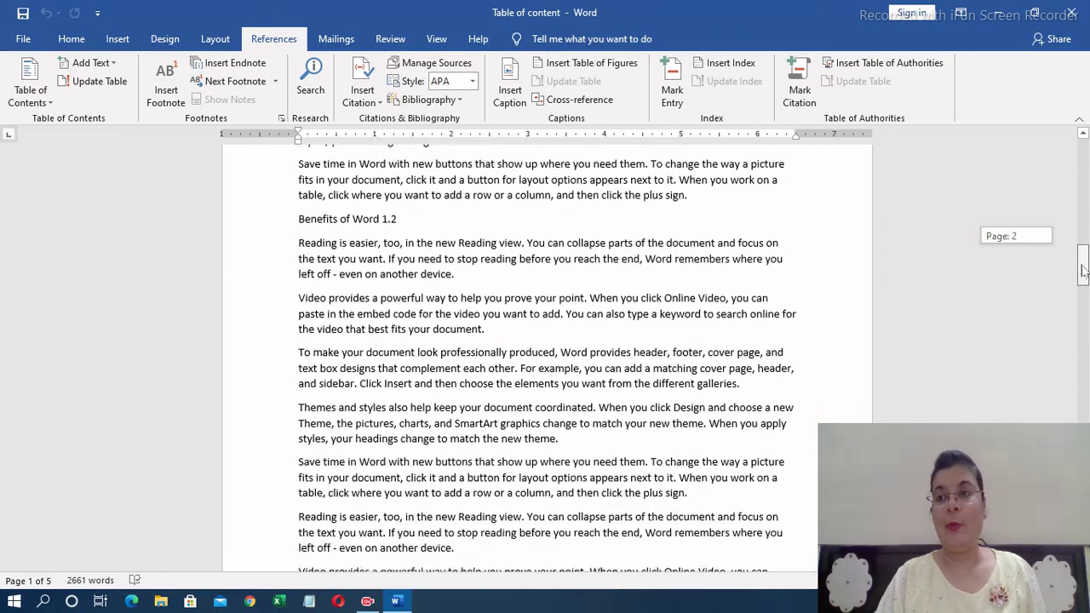
{"action": "left_click_drag", "start_coordinate": [1083, 257], "coordinate": [1083, 317]}
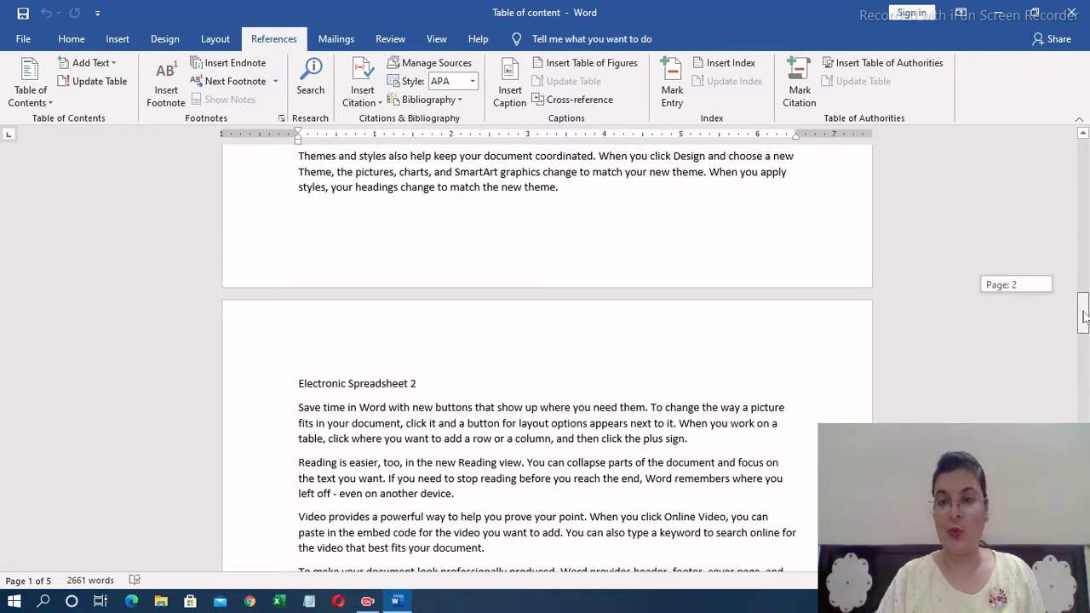
{"action": "mouse_move", "coordinate": [1083, 317]}
{"action": "left_mouse_down"}
{"action": "mouse_move", "coordinate": [1085, 471]}
{"action": "mouse_move", "coordinate": [1062, 298]}
{"action": "mouse_move", "coordinate": [1088, 458]}
{"action": "mouse_move", "coordinate": [1064, 241]}
{"action": "mouse_move", "coordinate": [1086, 158]}
{"action": "left_mouse_up"}
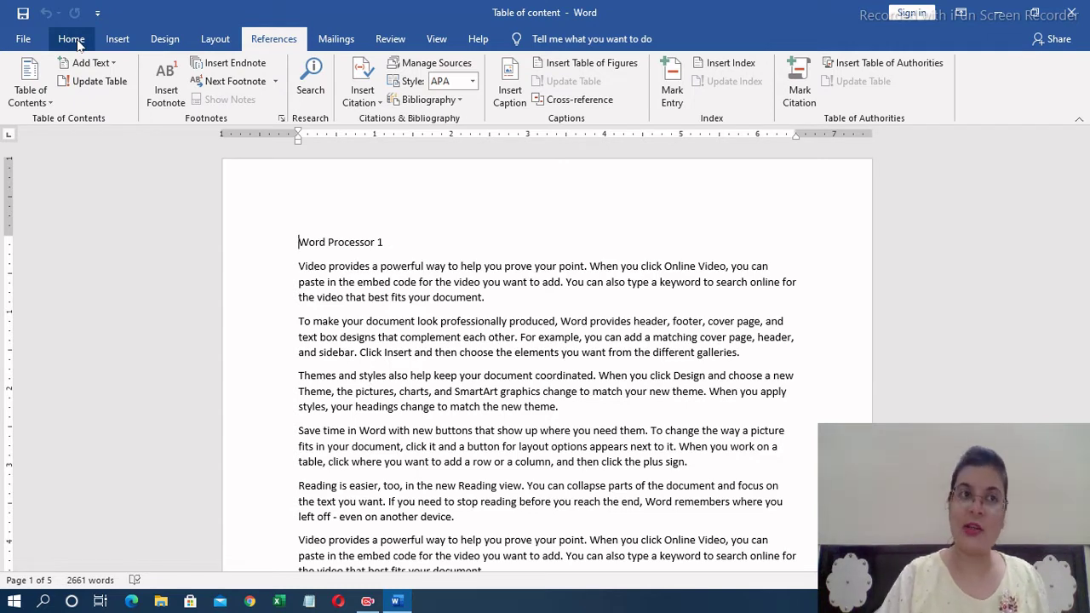
Step: Style 'Word Processor 1' as Heading 1, and 'Document designing 1.1' and 'Benefits of Word 1.2' as Heading 2
{"action": "left_click", "coordinate": [71, 39]}
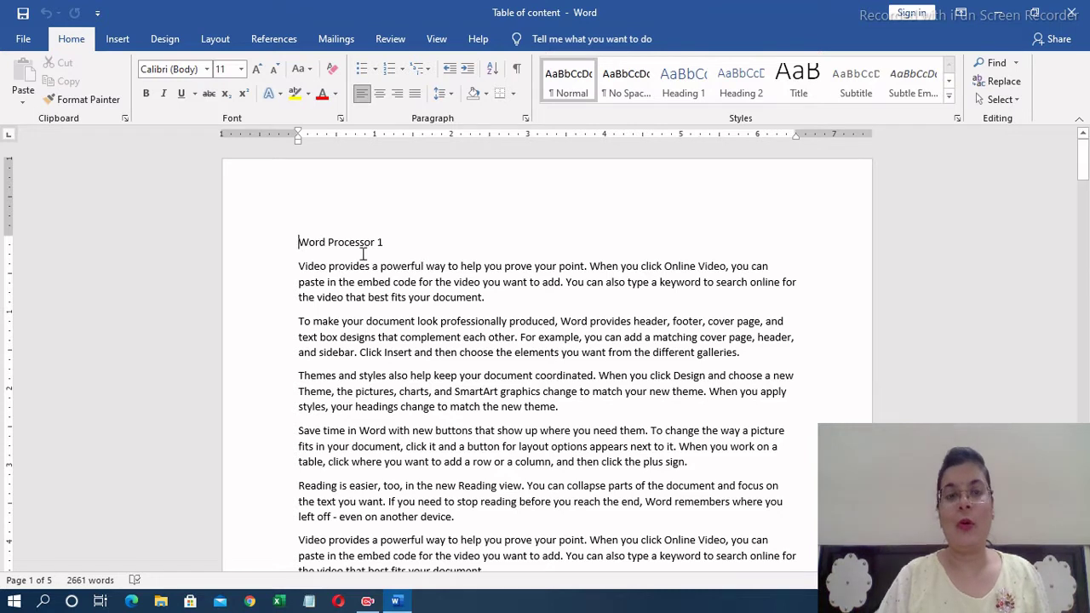
{"action": "left_click_drag", "start_coordinate": [299, 242], "coordinate": [406, 240]}
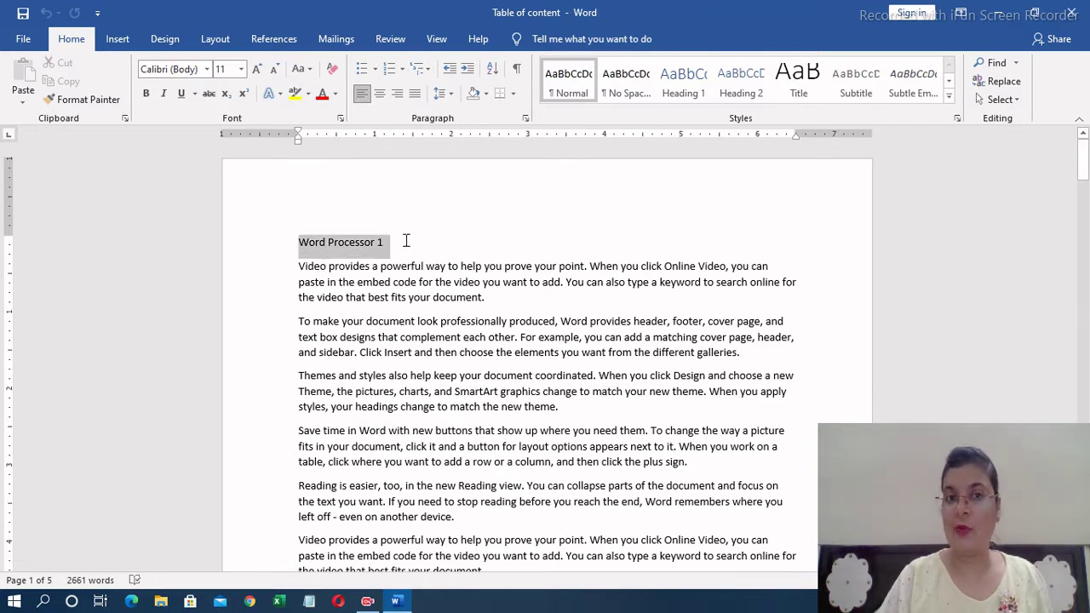
{"action": "left_click", "coordinate": [681, 87]}
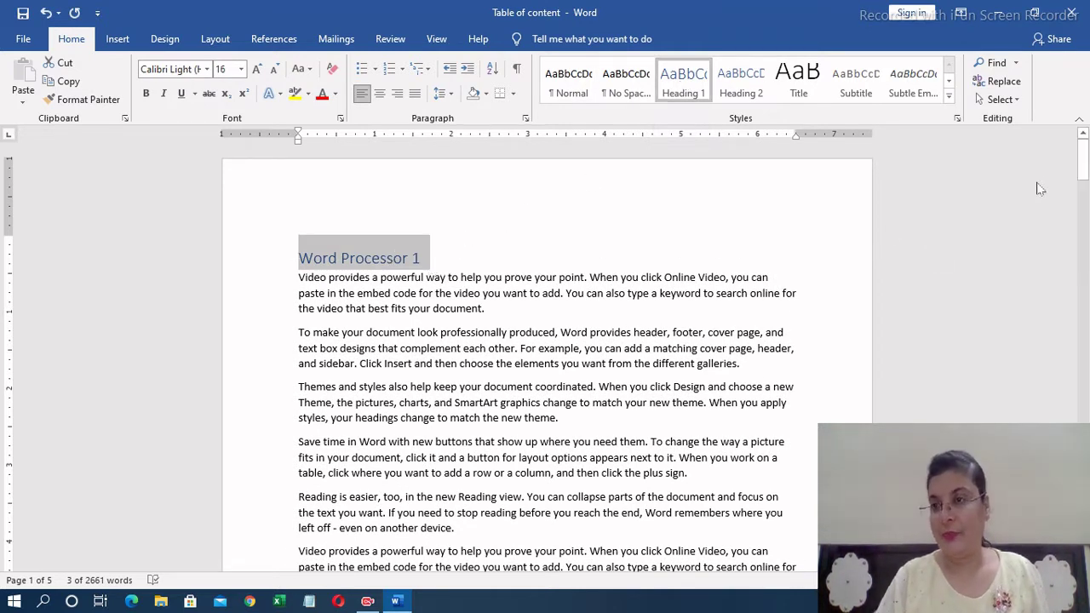
{"action": "left_click_drag", "start_coordinate": [1083, 164], "coordinate": [1084, 197]}
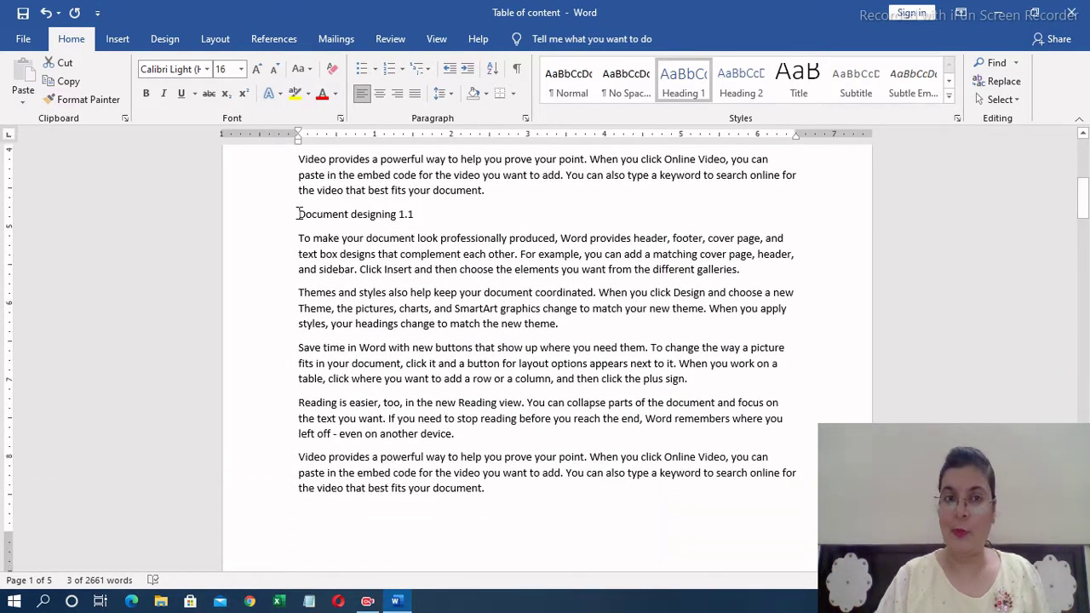
{"action": "left_click_drag", "start_coordinate": [298, 213], "coordinate": [422, 216]}
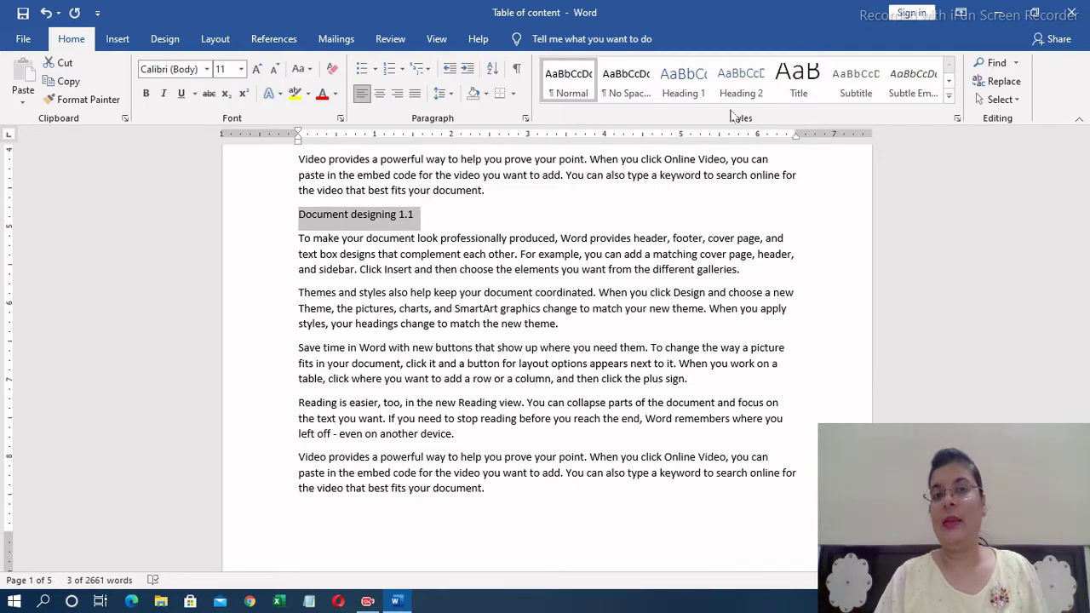
{"action": "left_click", "coordinate": [748, 87]}
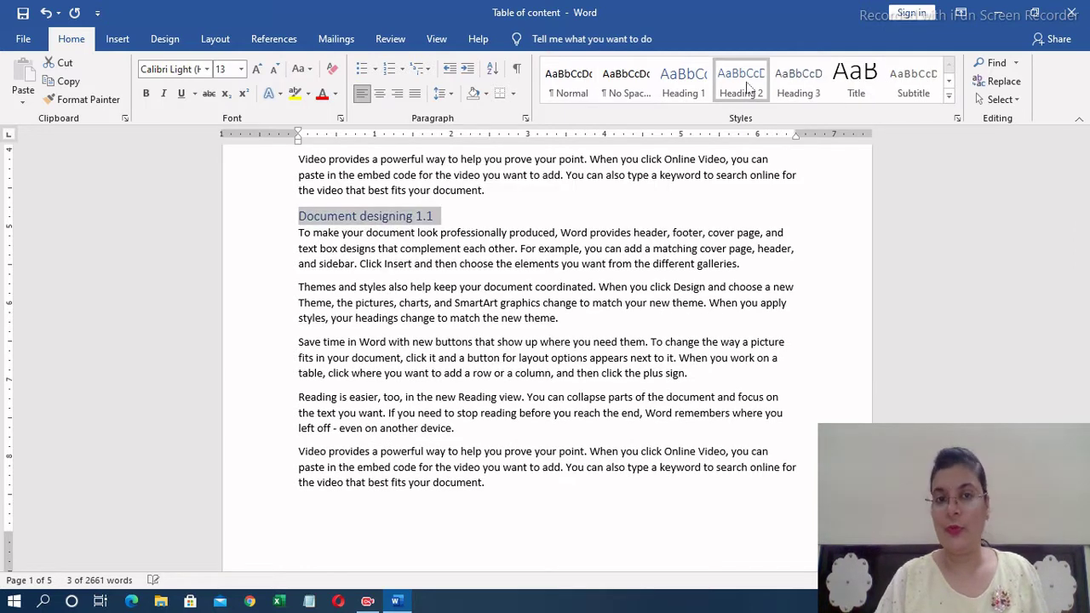
{"action": "left_click", "coordinate": [434, 216]}
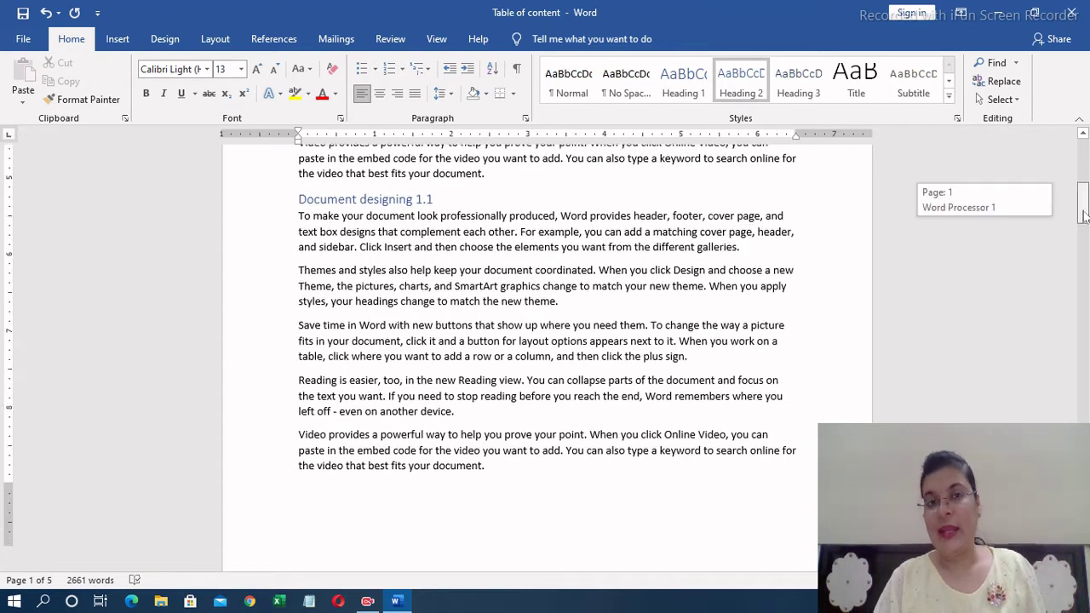
{"action": "left_click_drag", "start_coordinate": [1084, 212], "coordinate": [1083, 260]}
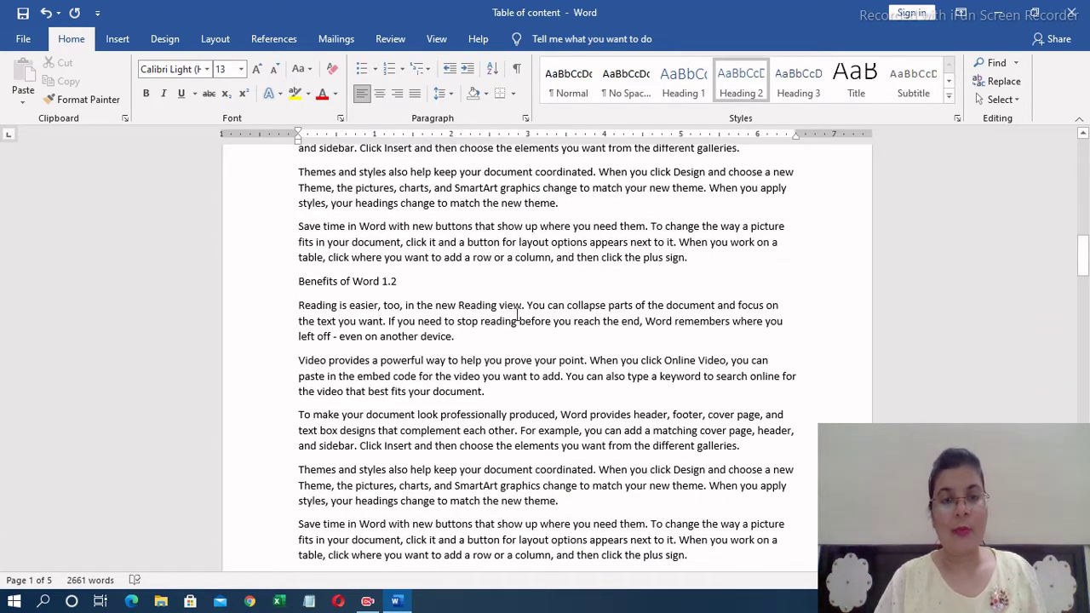
{"action": "left_click_drag", "start_coordinate": [297, 280], "coordinate": [397, 283]}
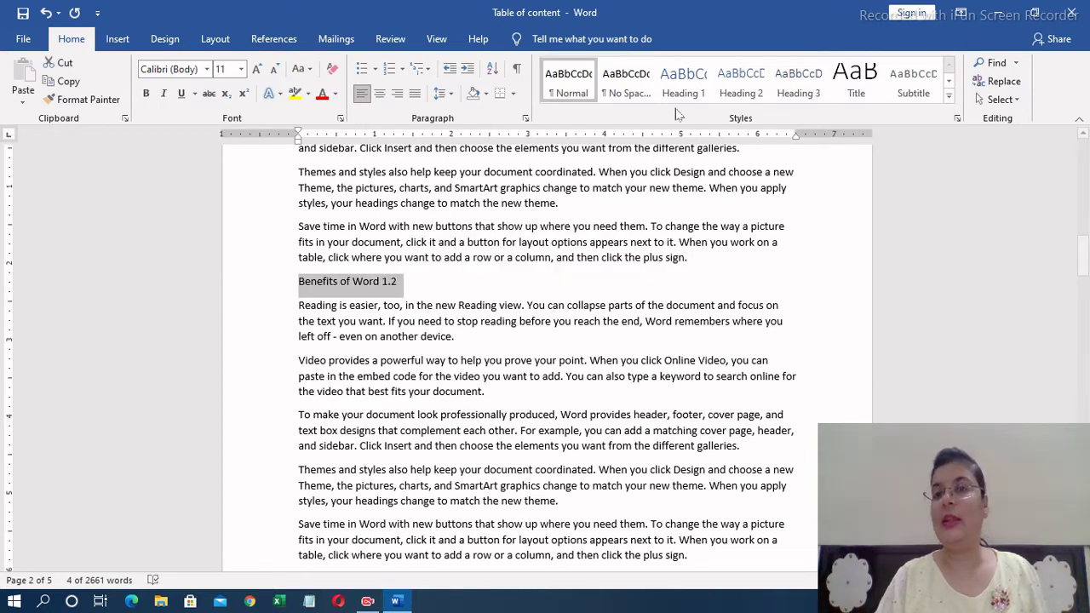
{"action": "left_click", "coordinate": [736, 81]}
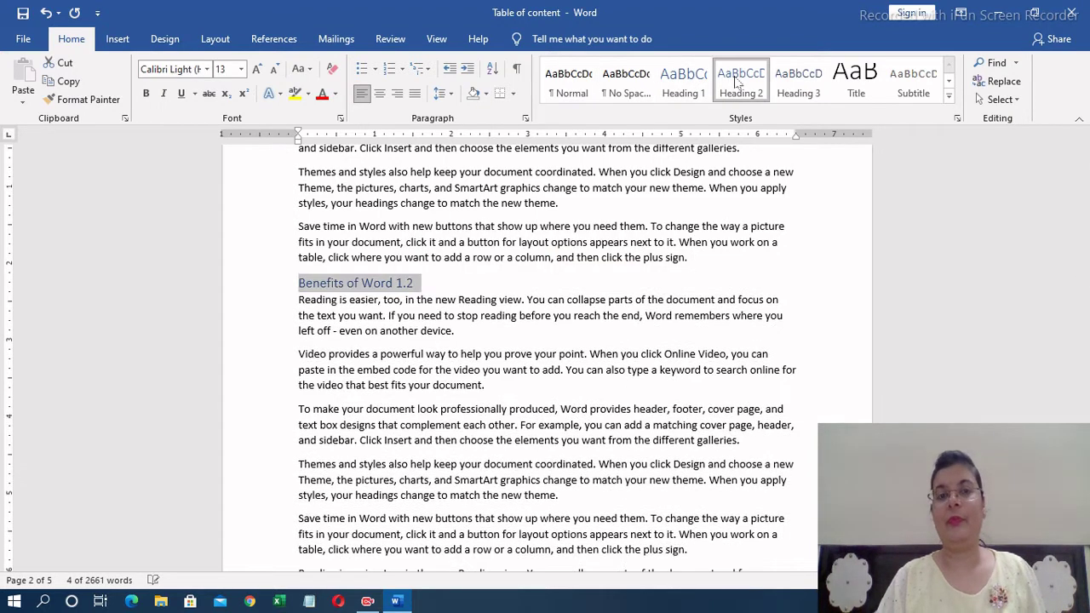
Step: Style 'Electronic Spreadsheet 2' as Heading 1 and 'Benefits of video 2.1' as Heading 2
{"action": "left_click_drag", "start_coordinate": [1086, 245], "coordinate": [1088, 330]}
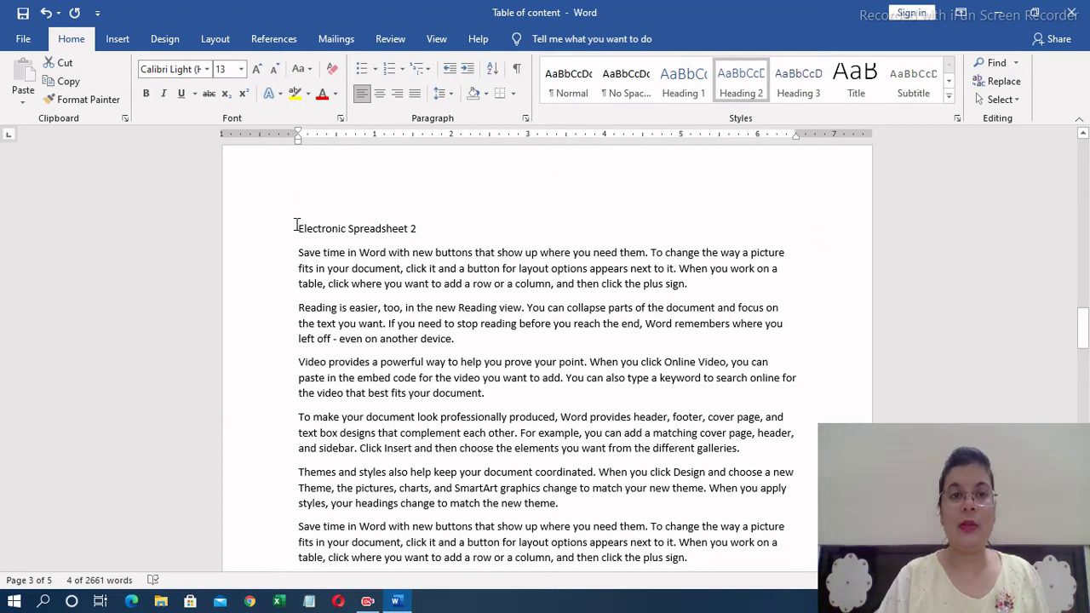
{"action": "left_click_drag", "start_coordinate": [298, 228], "coordinate": [423, 228]}
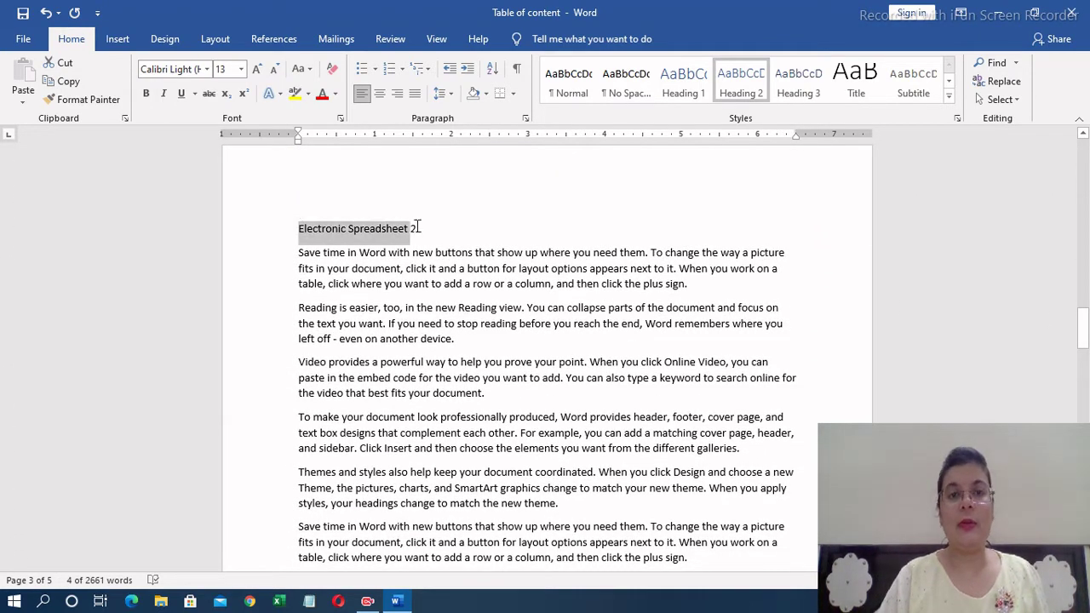
{"action": "left_click", "coordinate": [677, 85]}
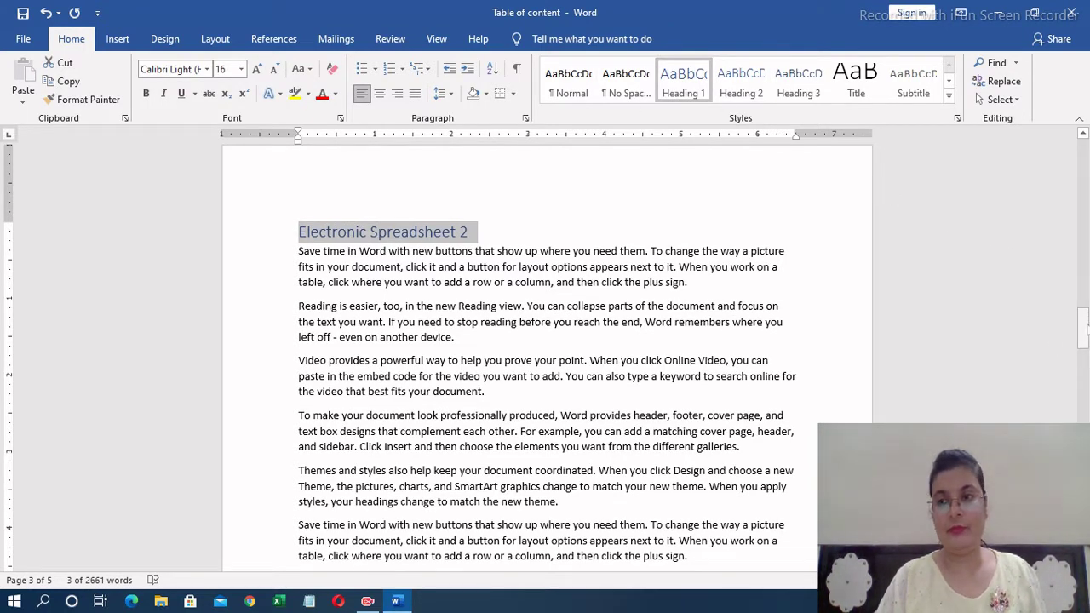
{"action": "left_click_drag", "start_coordinate": [1083, 328], "coordinate": [1083, 366]}
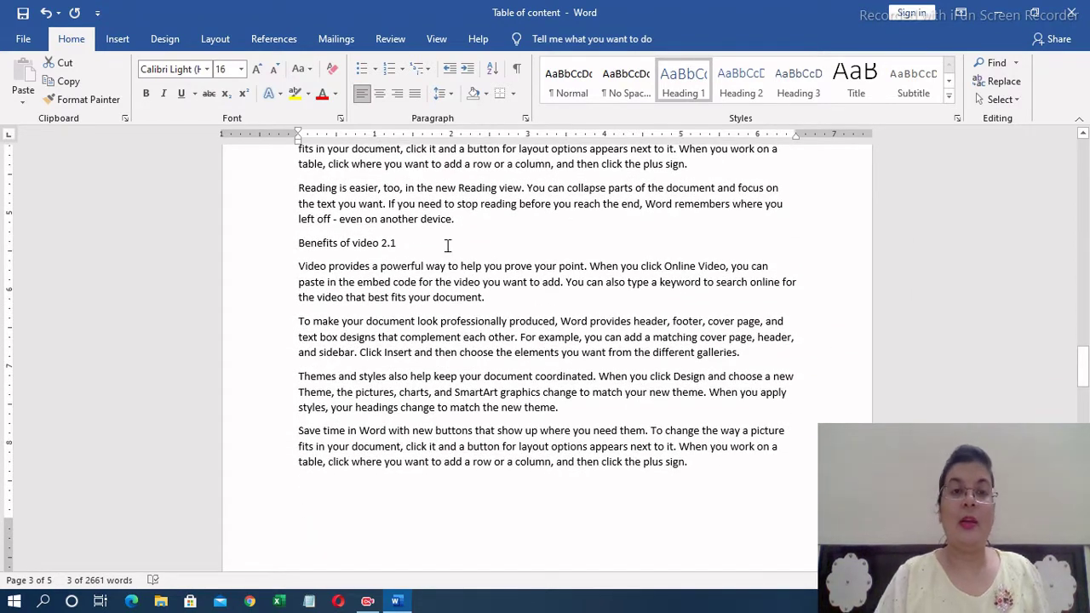
{"action": "left_click_drag", "start_coordinate": [298, 244], "coordinate": [400, 245]}
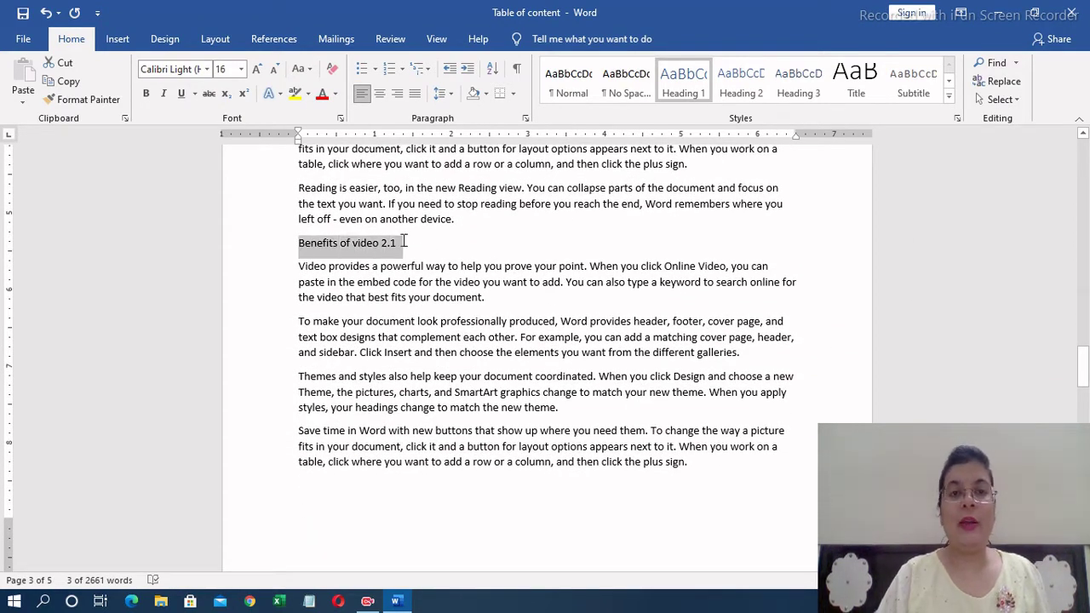
{"action": "left_click", "coordinate": [741, 83]}
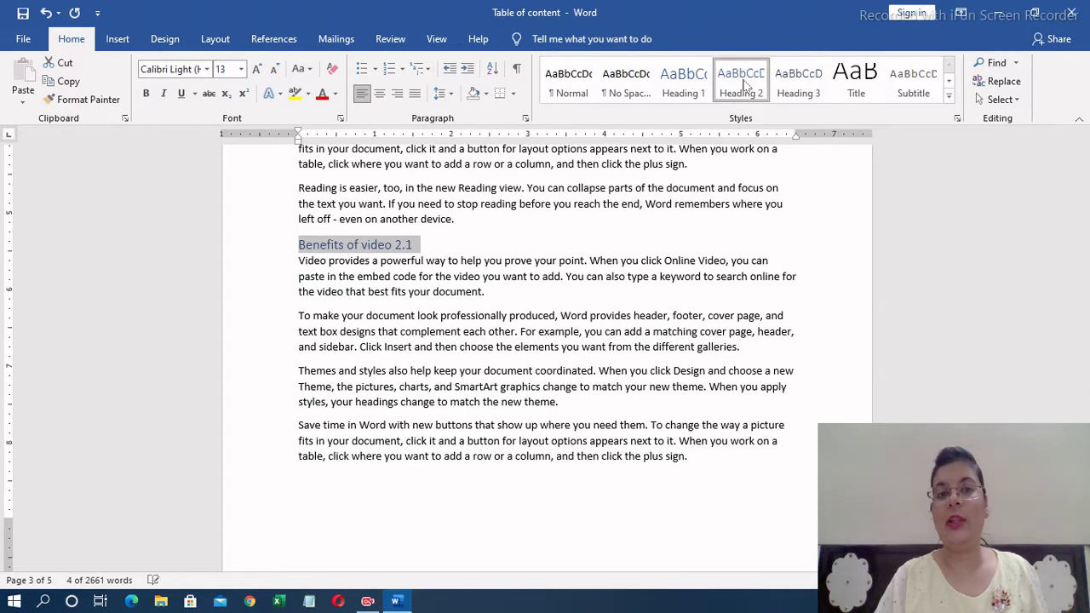
{"action": "left_click_drag", "start_coordinate": [1083, 367], "coordinate": [1084, 409]}
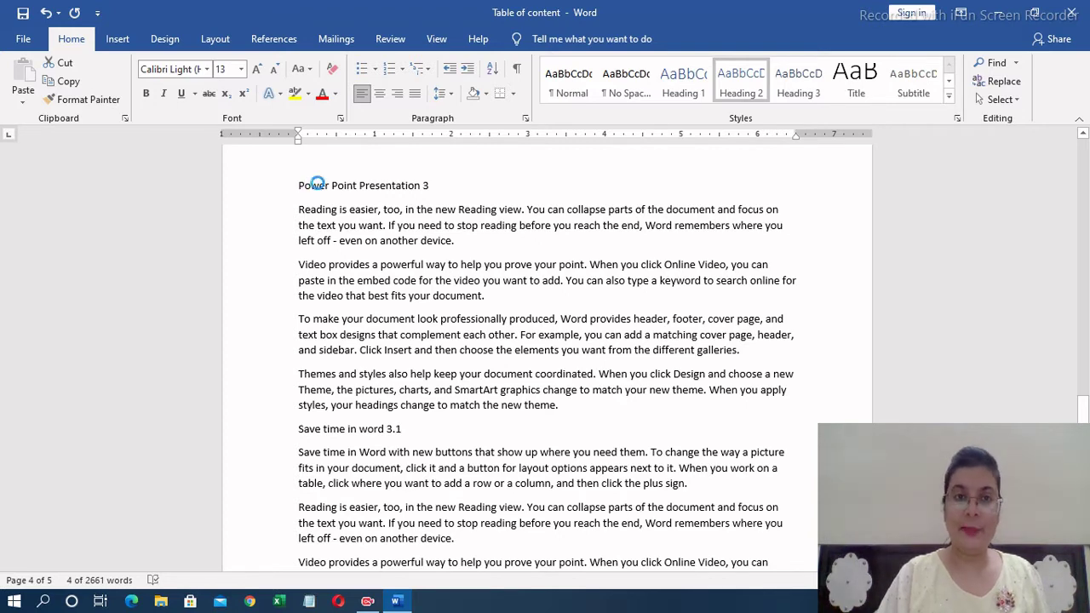
Step: Style 'Power Point Presentation 3' as Heading 1 and 'Save time in word 3.1' as Heading 2
{"action": "left_click_drag", "start_coordinate": [316, 183], "coordinate": [433, 184]}
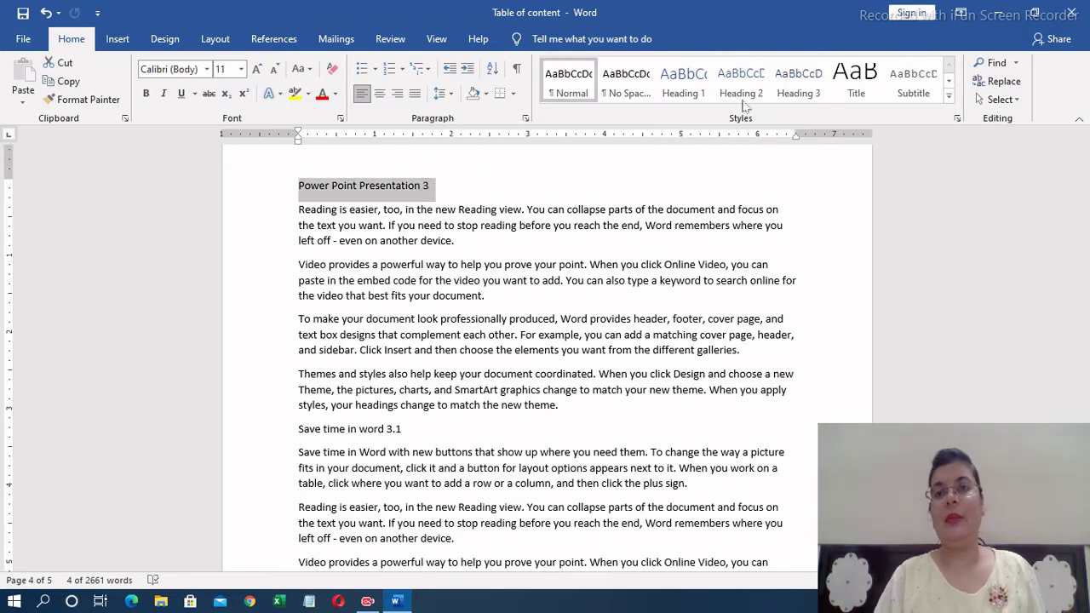
{"action": "left_click", "coordinate": [683, 83]}
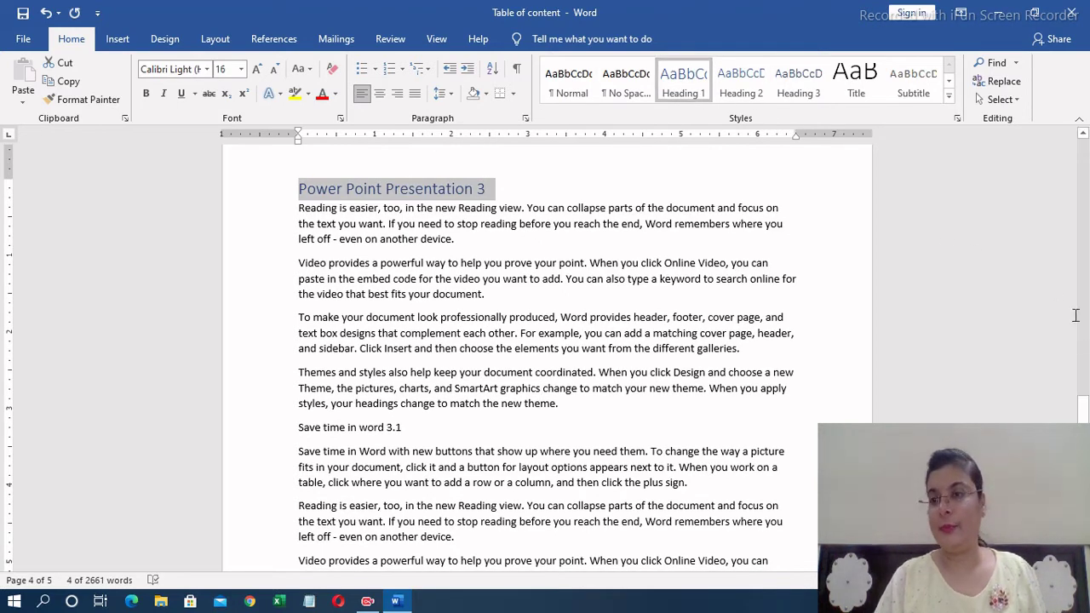
{"action": "mouse_move", "coordinate": [1086, 408]}
{"action": "left_mouse_down"}
{"action": "mouse_move", "coordinate": [1086, 432]}
{"action": "mouse_move", "coordinate": [1086, 415]}
{"action": "left_mouse_up"}
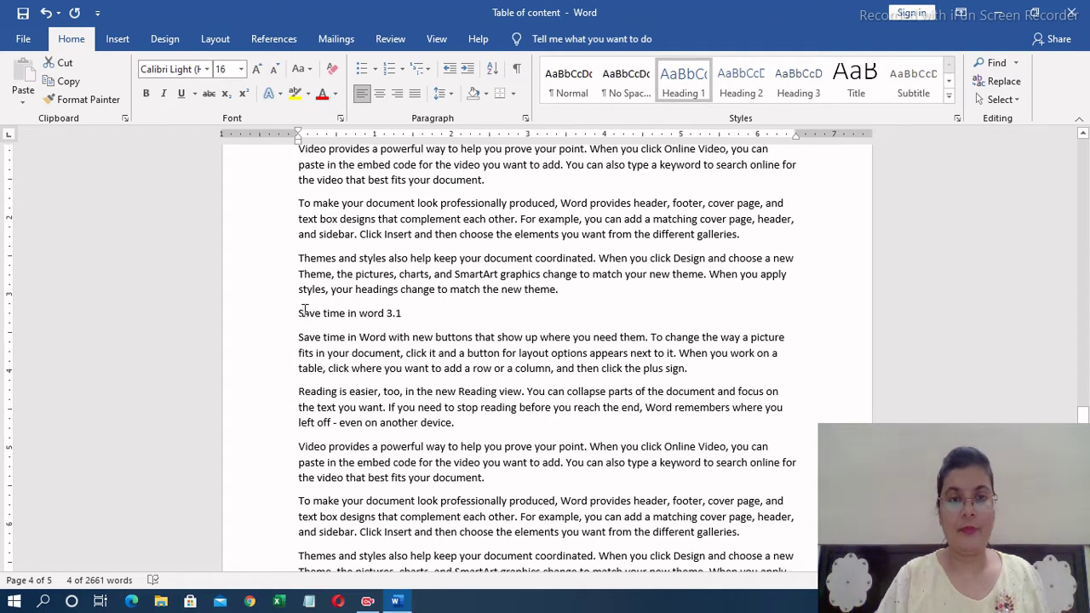
{"action": "left_click_drag", "start_coordinate": [300, 312], "coordinate": [409, 314]}
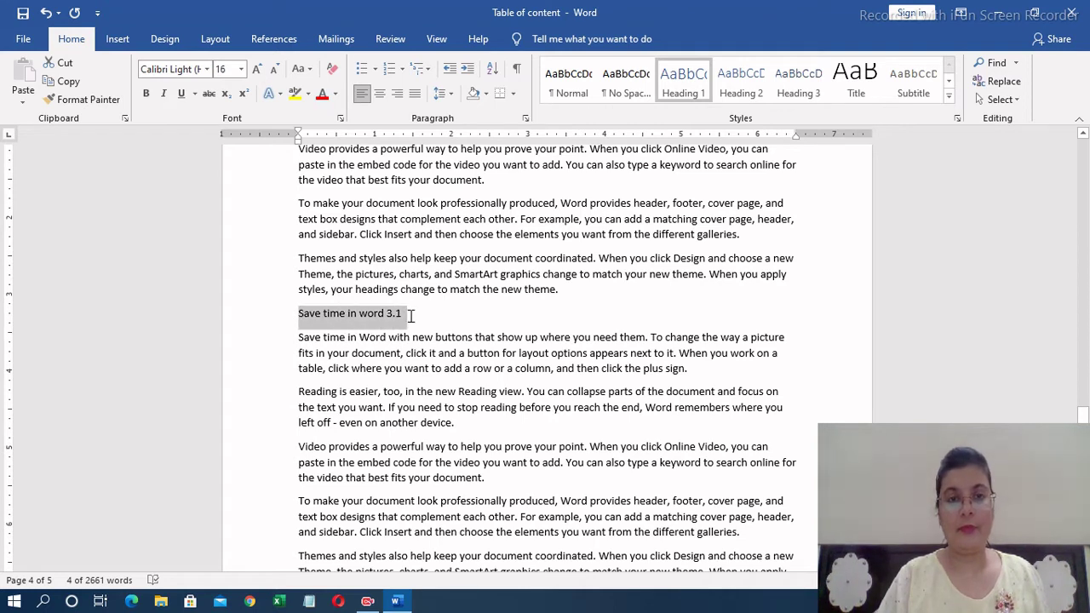
{"action": "left_click", "coordinate": [741, 89]}
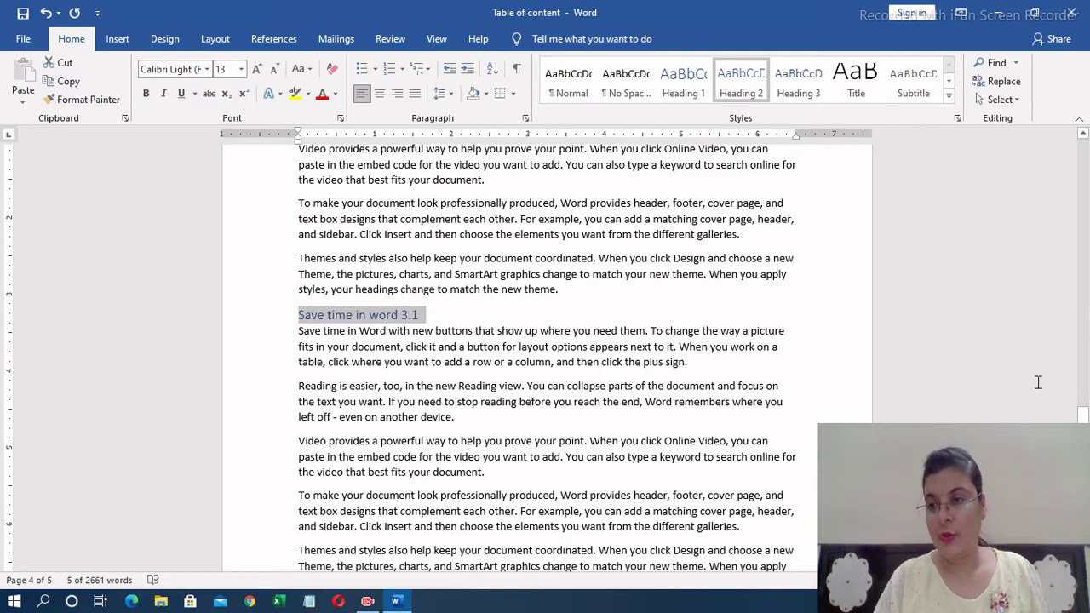
{"action": "left_click_drag", "start_coordinate": [1082, 415], "coordinate": [1088, 493]}
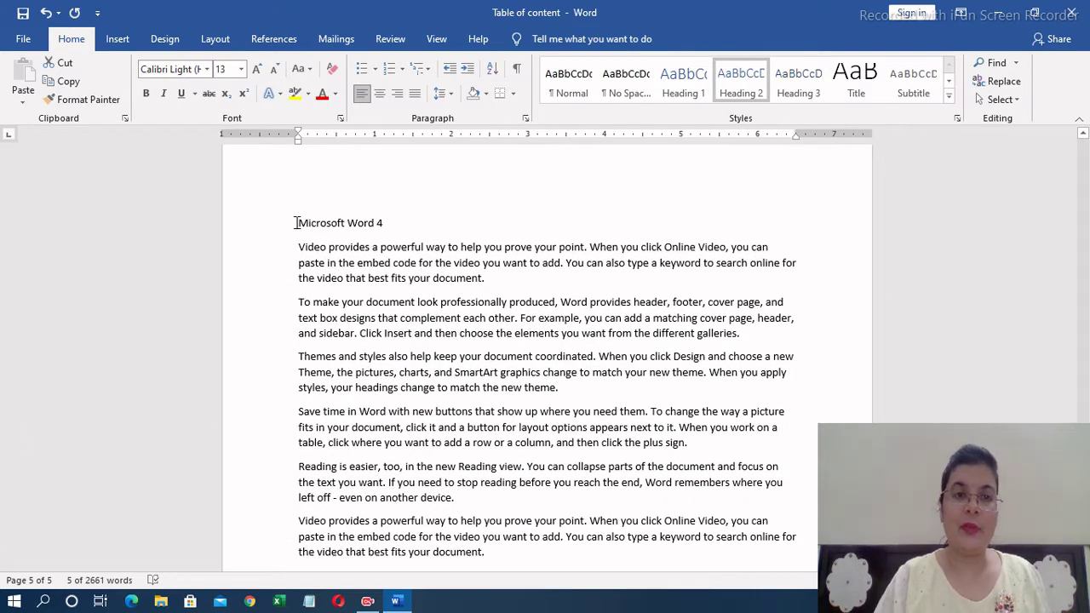
Step: Make 'Microsoft Word 4' a Heading 1 and 'Design tab 4.1' a Heading 2, then return to the top
{"action": "left_click_drag", "start_coordinate": [295, 223], "coordinate": [388, 223]}
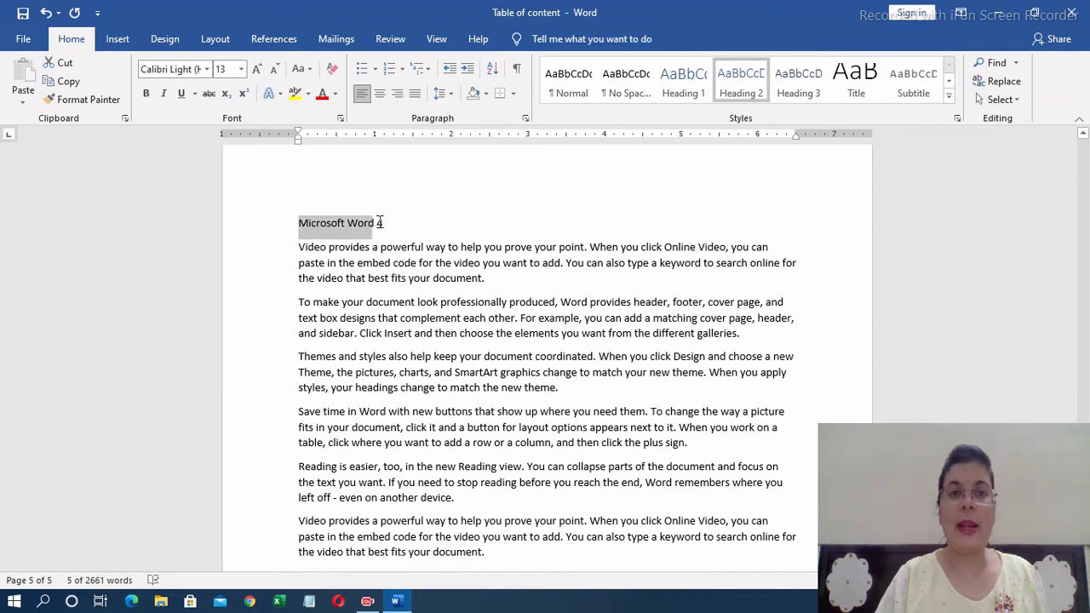
{"action": "left_click", "coordinate": [702, 79]}
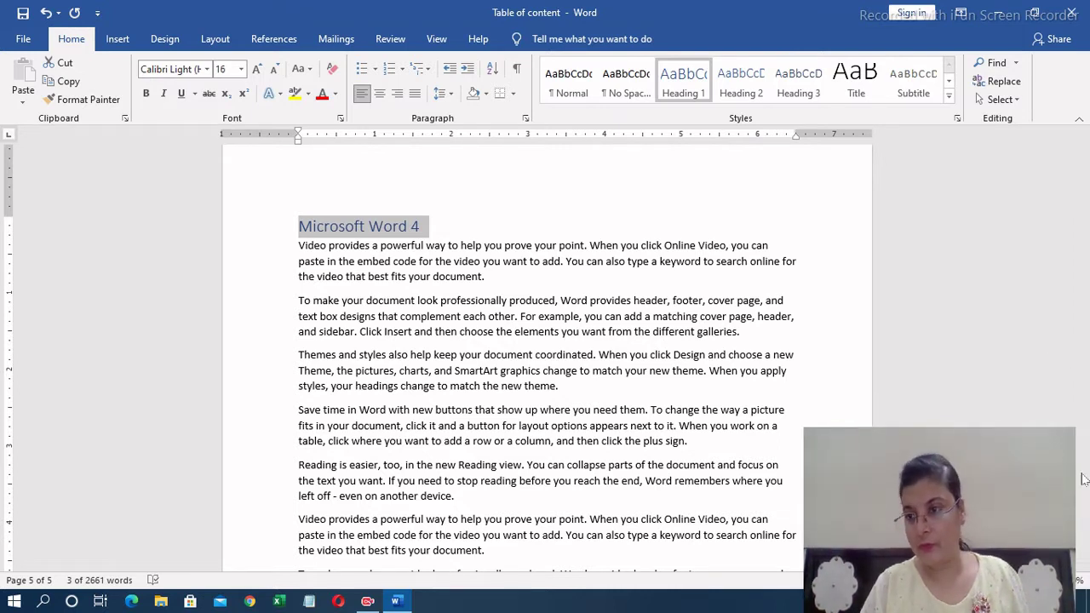
{"action": "left_click_drag", "start_coordinate": [1083, 479], "coordinate": [939, 476]}
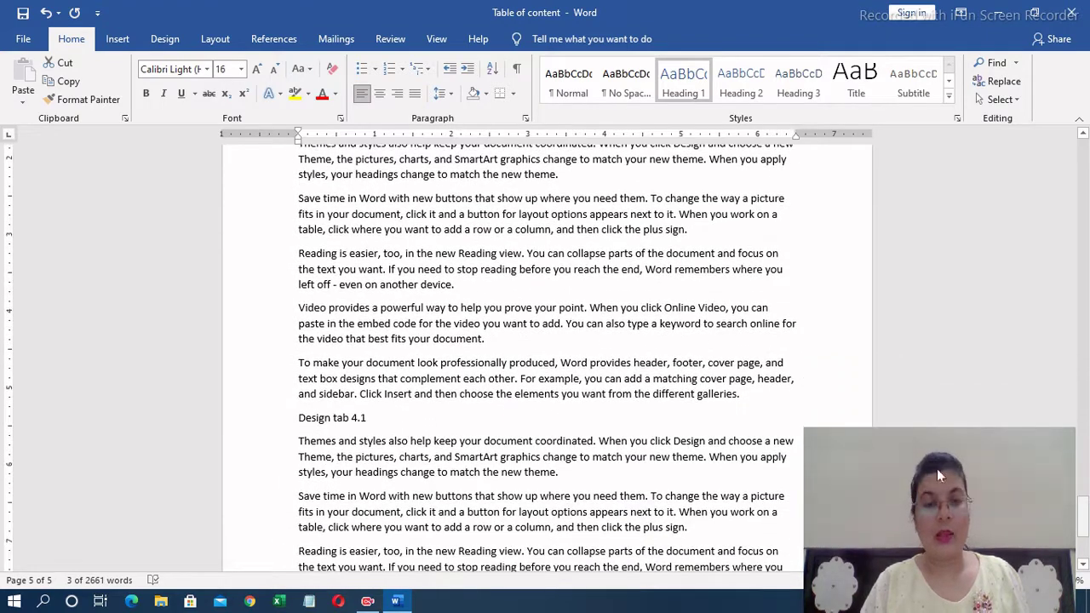
{"action": "left_click", "coordinate": [298, 417]}
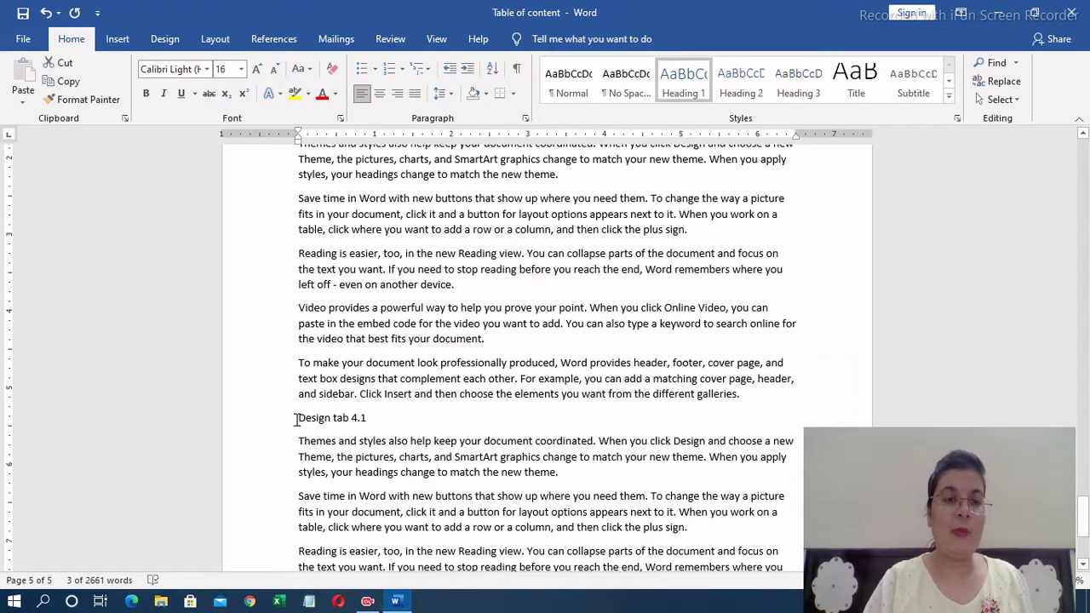
{"action": "triple_click", "coordinate": [375, 415]}
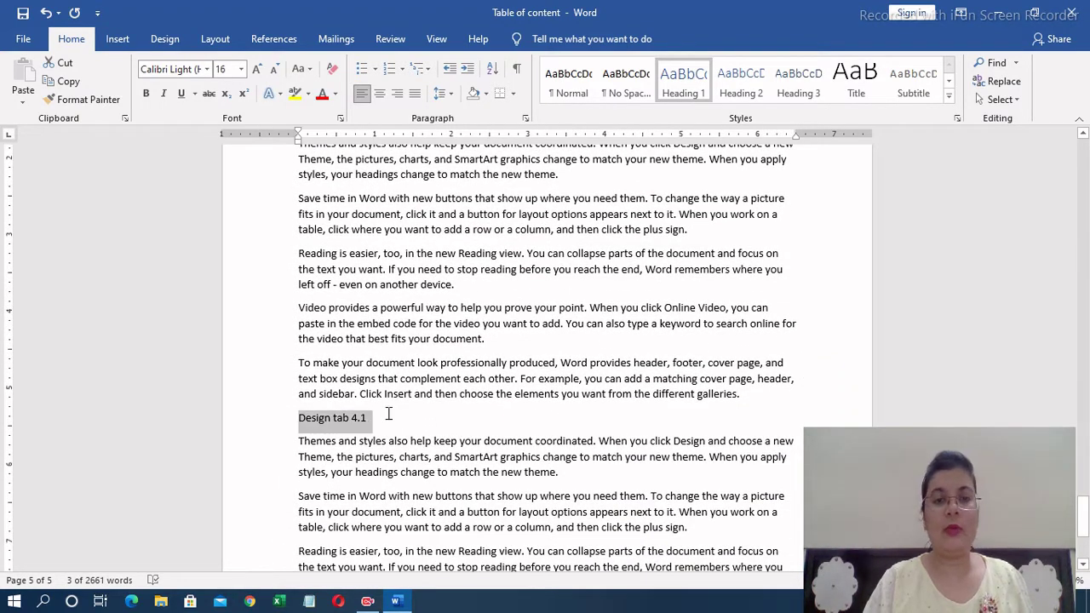
{"action": "left_click", "coordinate": [741, 86]}
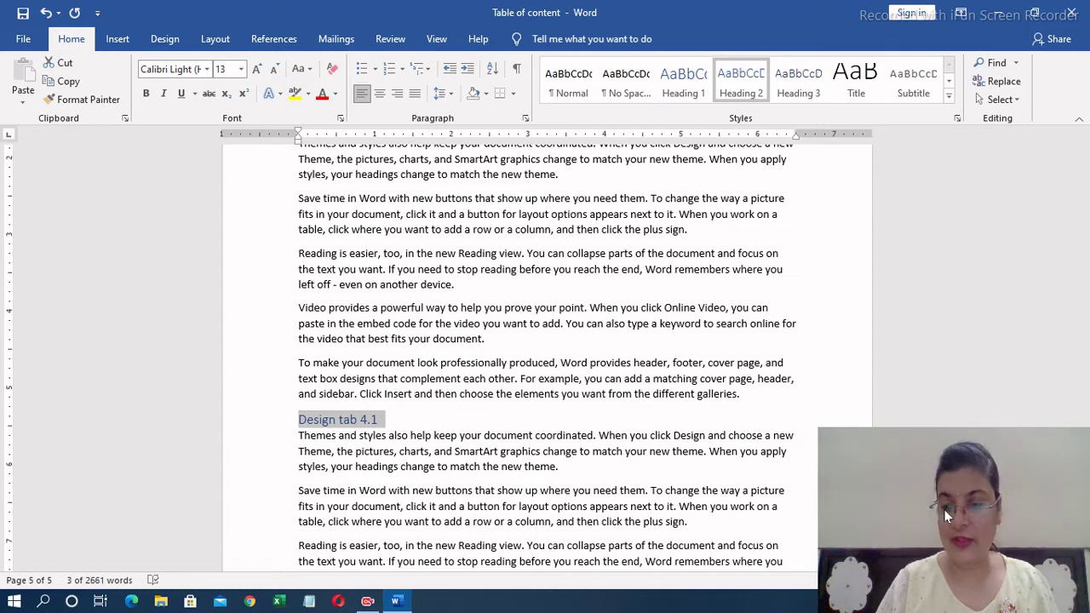
{"action": "key", "text": "ctrl+Home"}
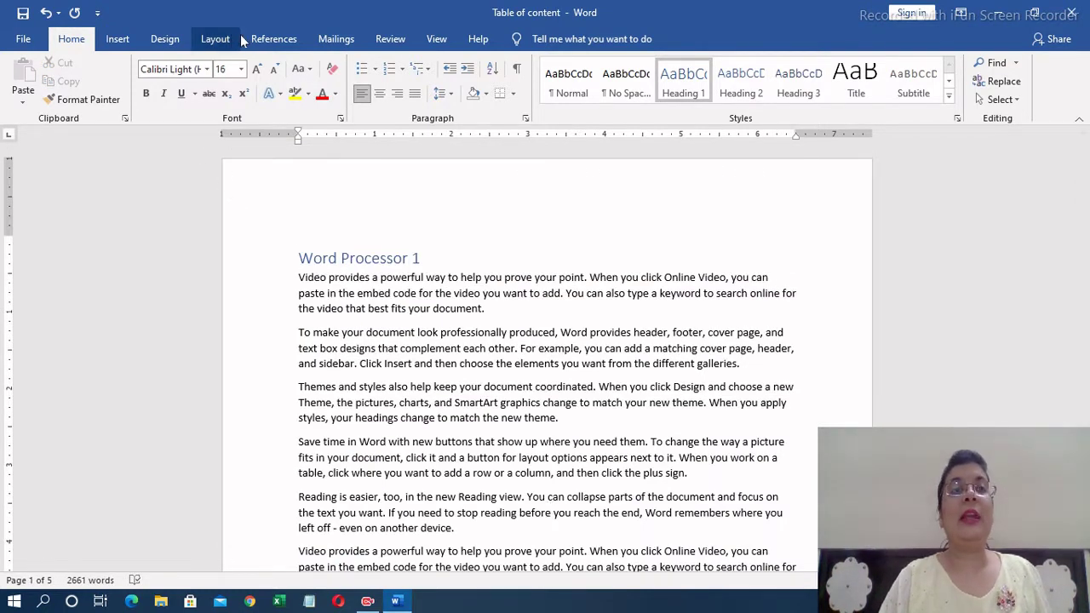
Step: Insert a blank page before 'Word Processor 1' and put the cursor on it
{"action": "left_click", "coordinate": [281, 40]}
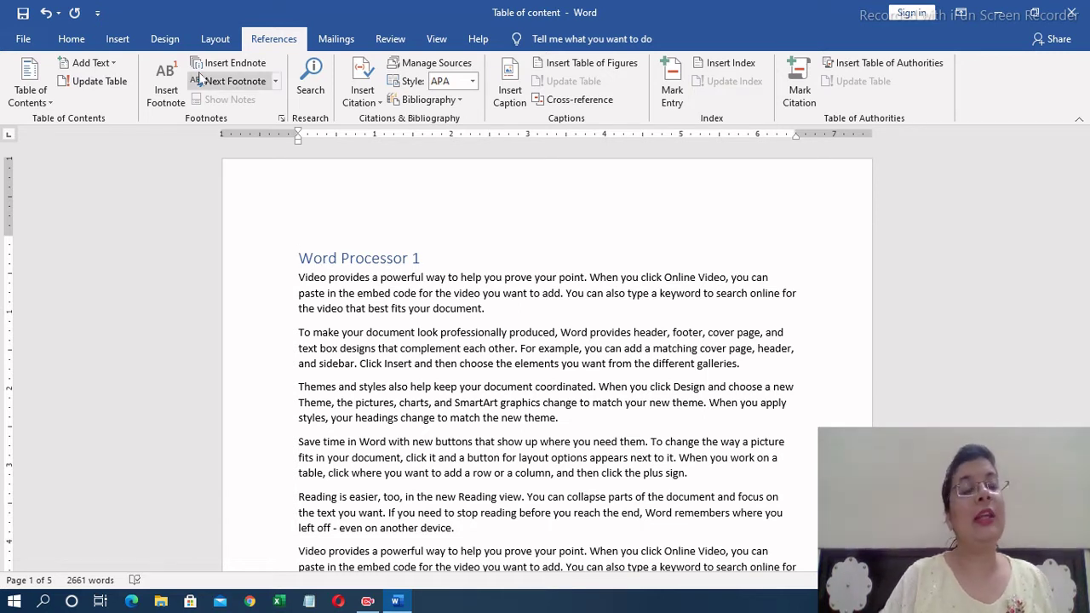
{"action": "left_click", "coordinate": [116, 42]}
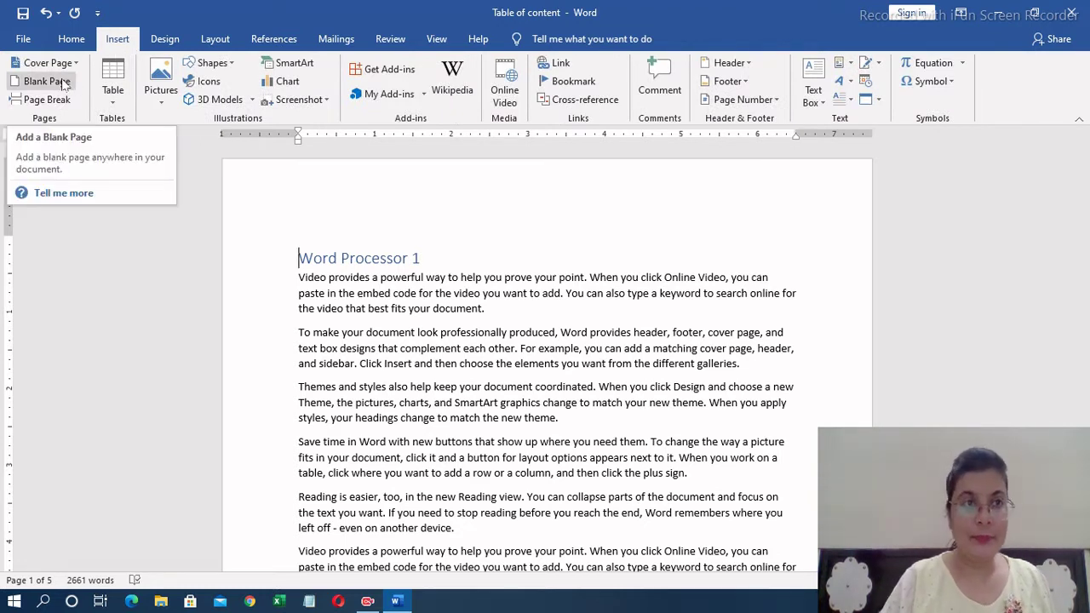
{"action": "left_click", "coordinate": [47, 81]}
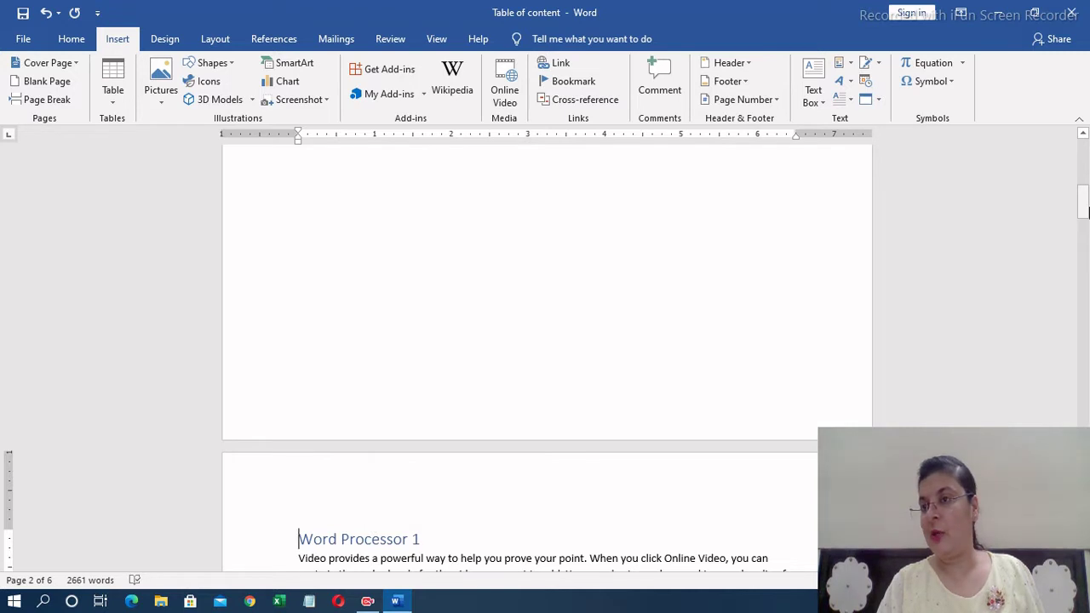
{"action": "left_click_drag", "start_coordinate": [1084, 211], "coordinate": [1084, 149]}
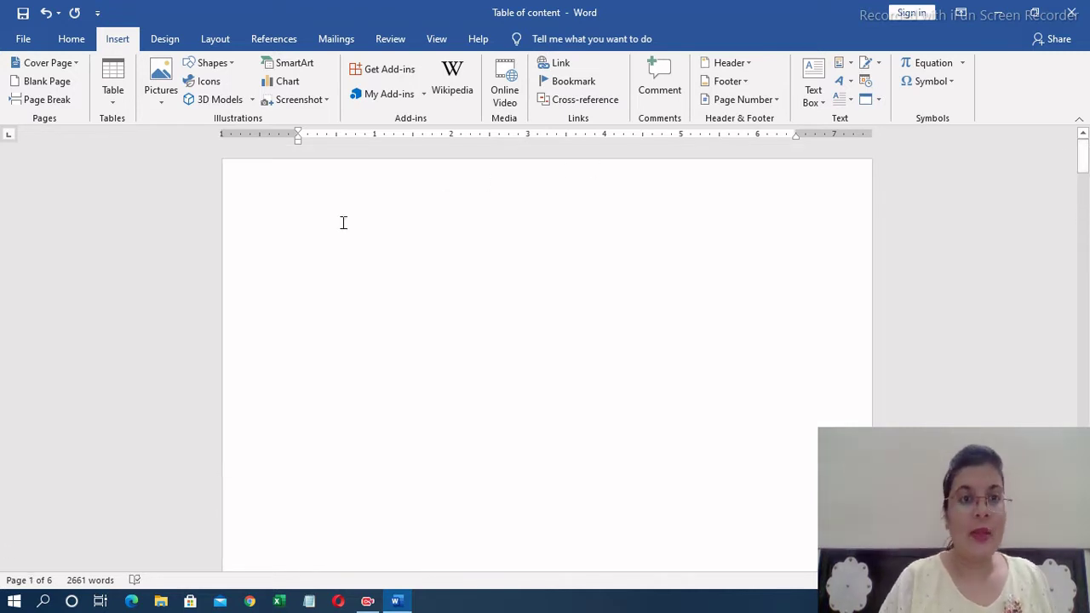
{"action": "left_click", "coordinate": [310, 247]}
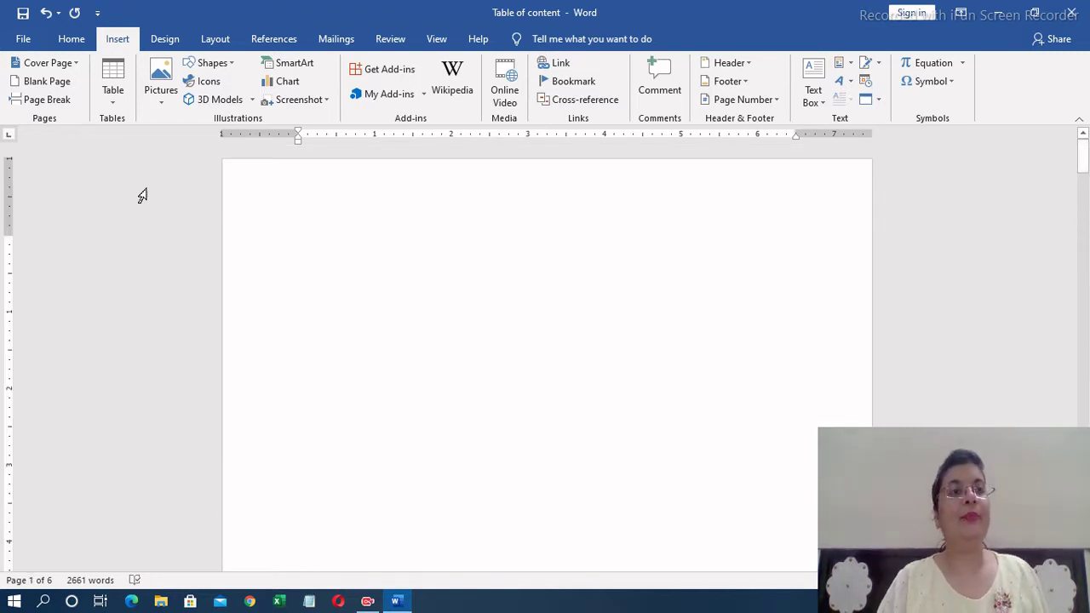
{"action": "left_click", "coordinate": [265, 38]}
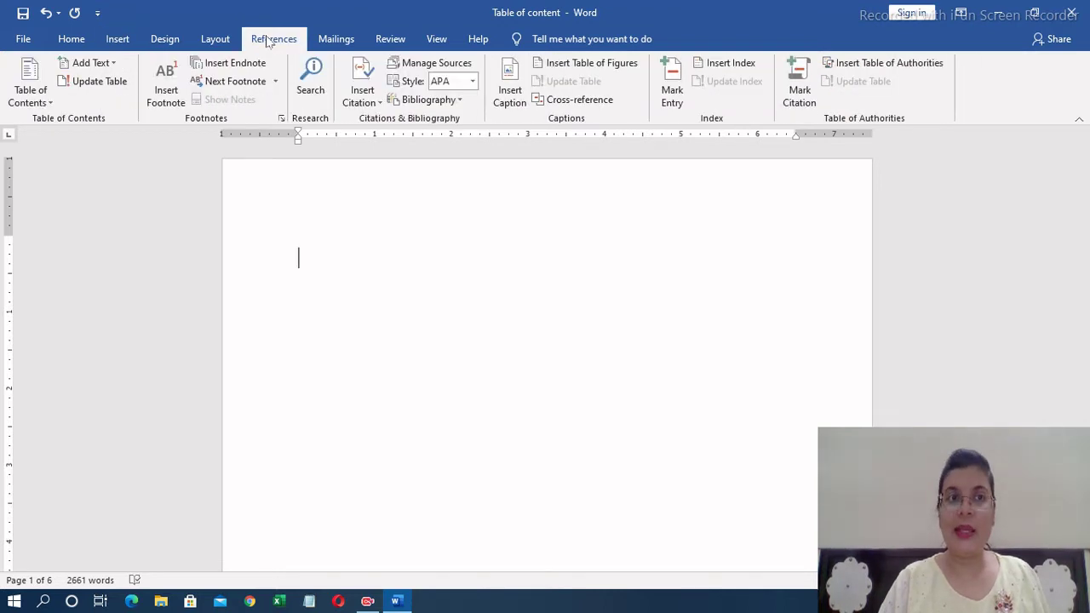
Step: Insert the Automatic Table 2 table of contents on the blank first page
{"action": "left_click", "coordinate": [39, 100]}
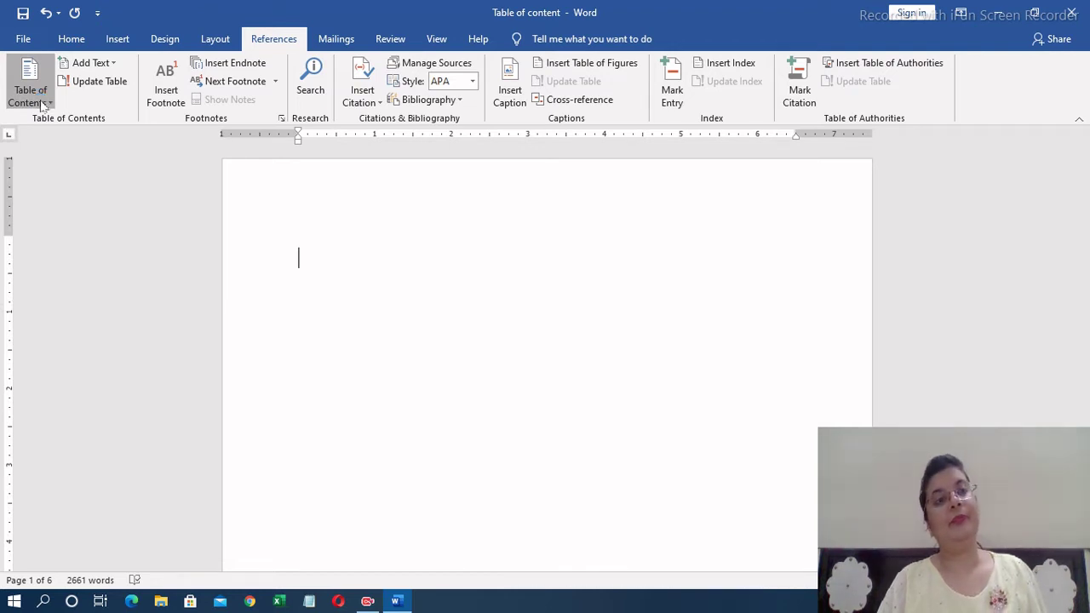
{"action": "left_click", "coordinate": [39, 101]}
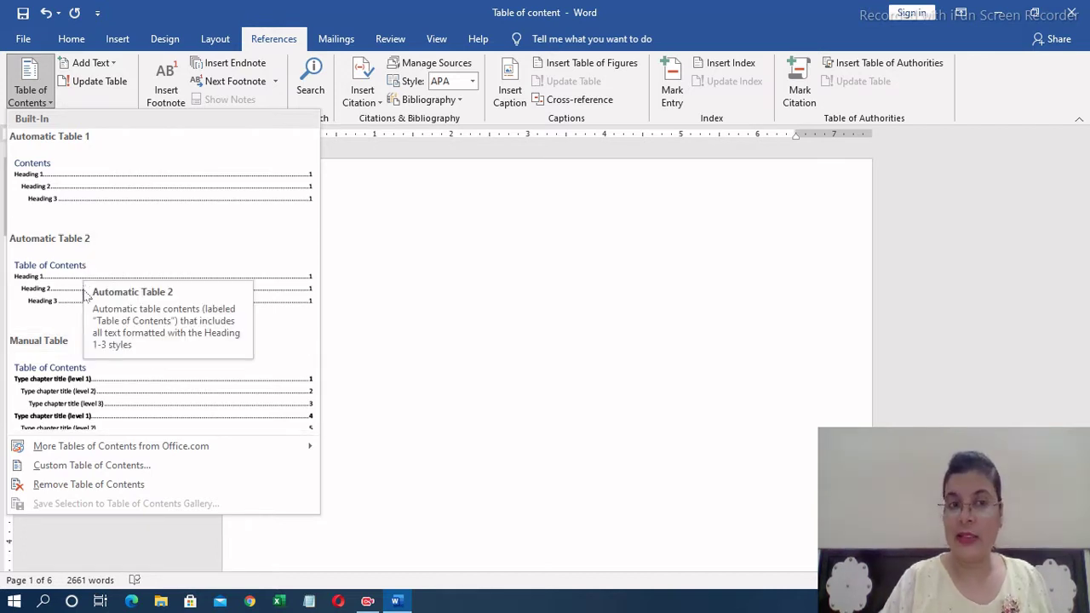
{"action": "left_click", "coordinate": [73, 290]}
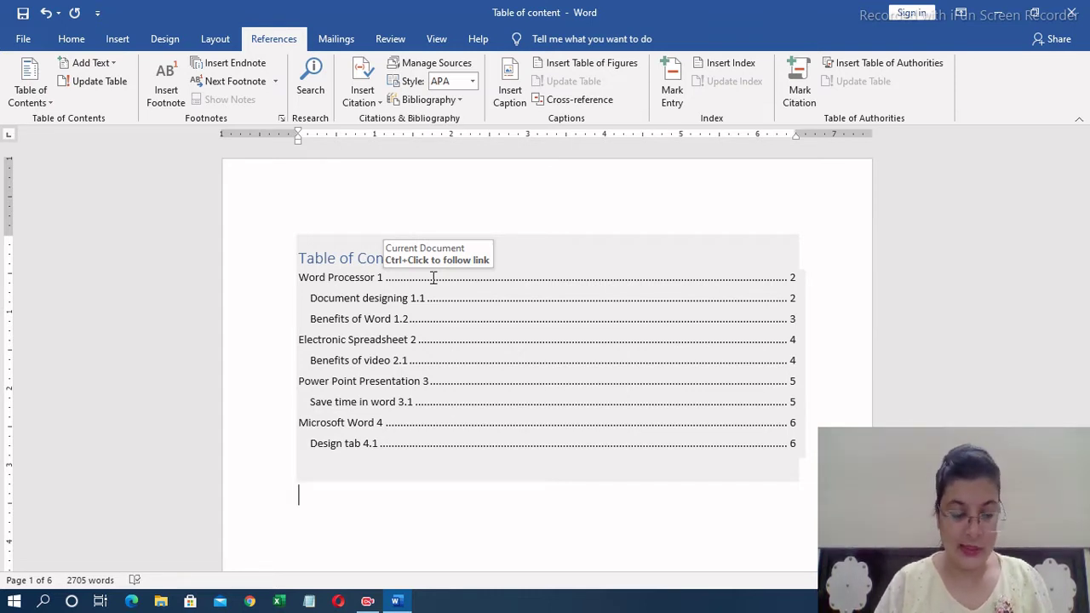
{"action": "double_click", "coordinate": [434, 278]}
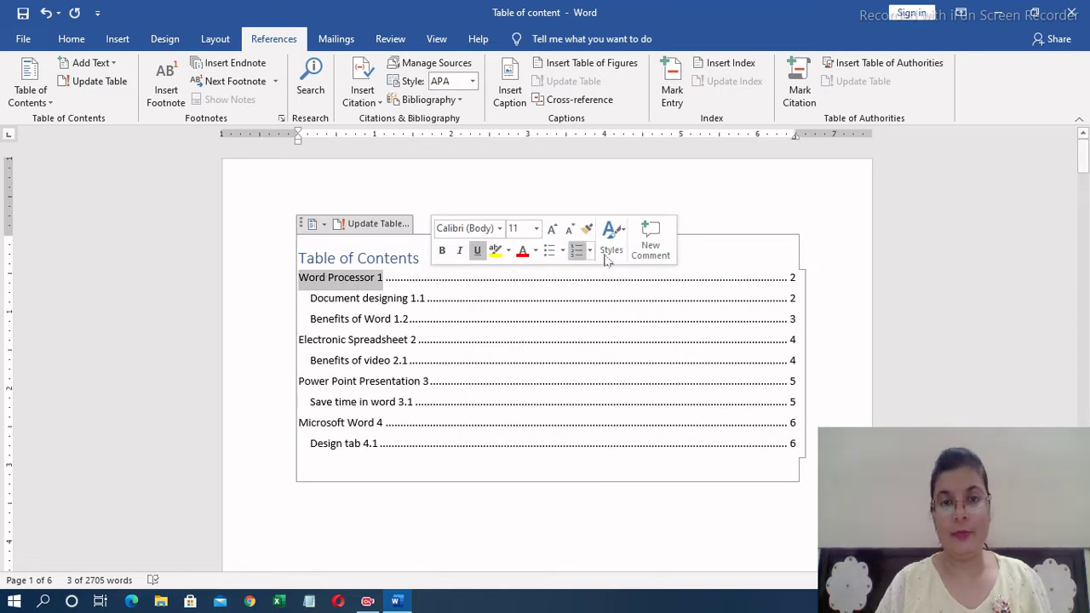
{"action": "left_click", "coordinate": [442, 277], "text": "ctrl"}
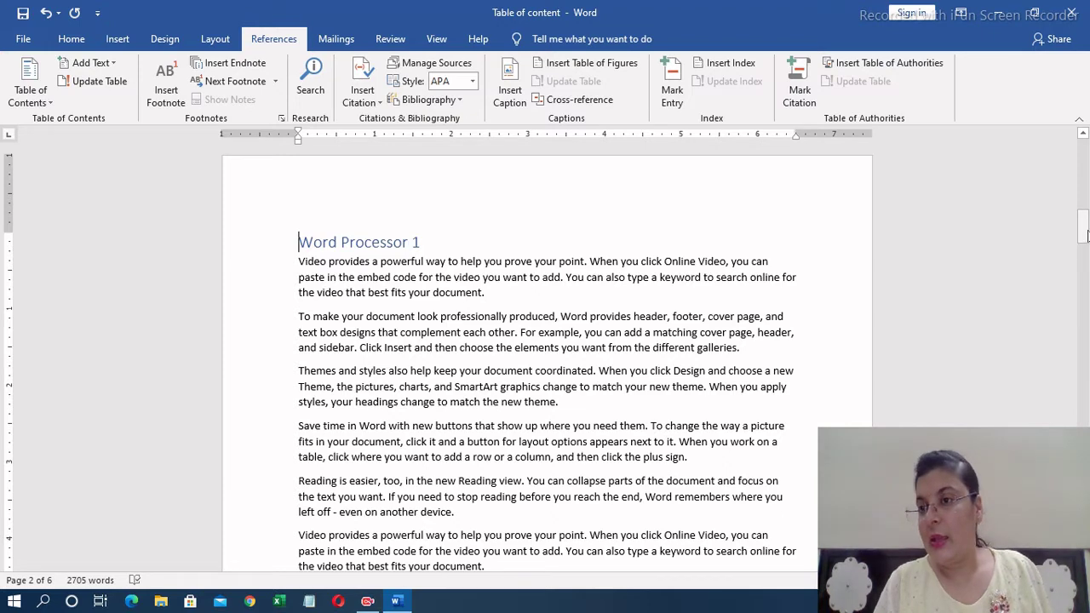
{"action": "left_click_drag", "start_coordinate": [1083, 226], "coordinate": [1084, 138]}
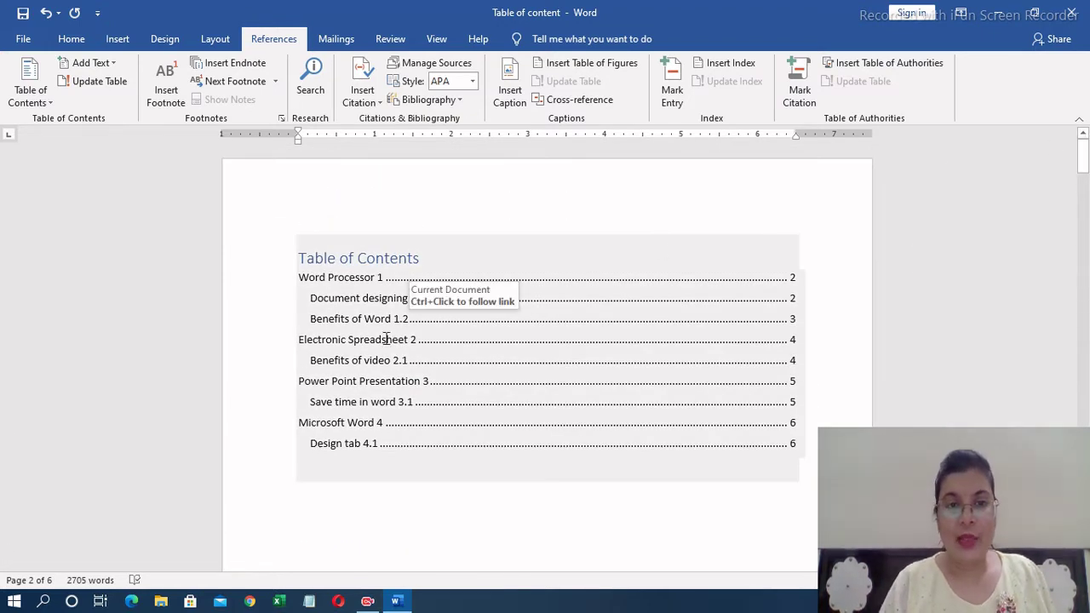
{"action": "left_click", "coordinate": [381, 341]}
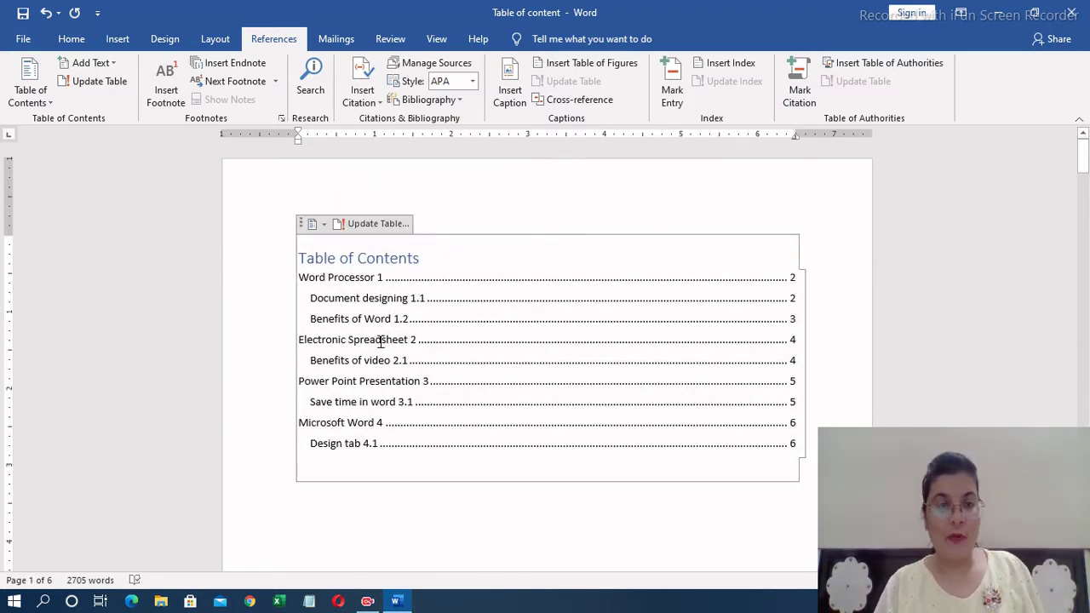
{"action": "left_click", "coordinate": [381, 341], "text": "ctrl"}
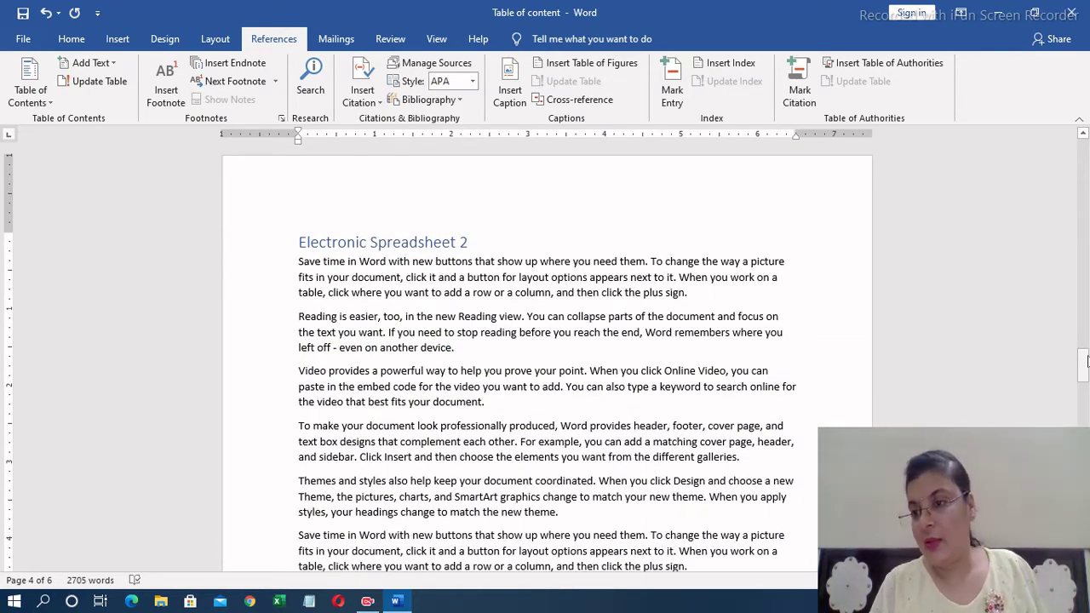
{"action": "left_click_drag", "start_coordinate": [1083, 364], "coordinate": [1088, 158]}
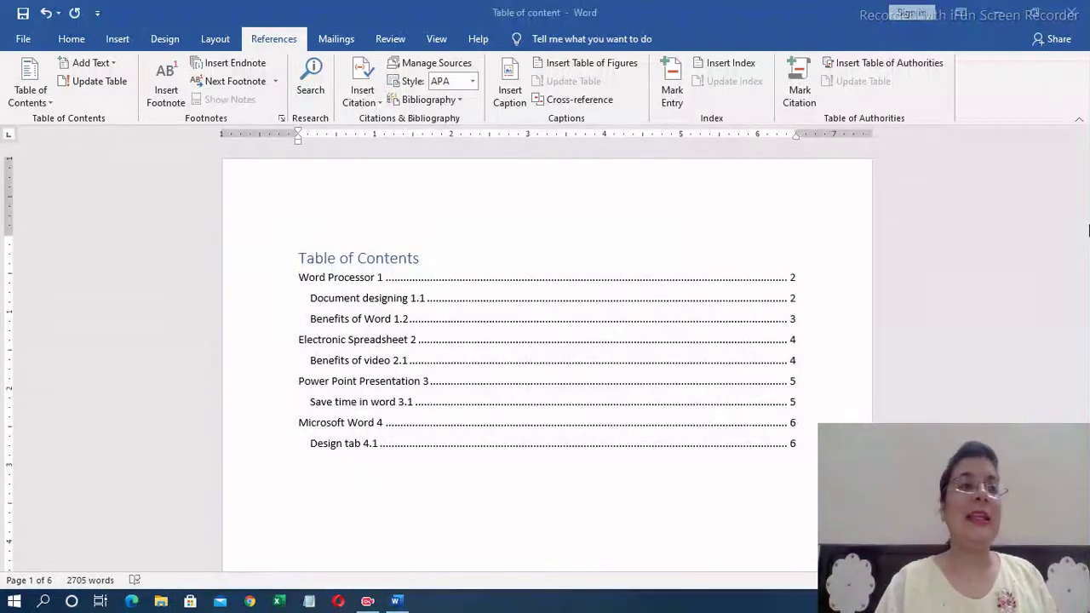
{"action": "left_click", "coordinate": [44, 103]}
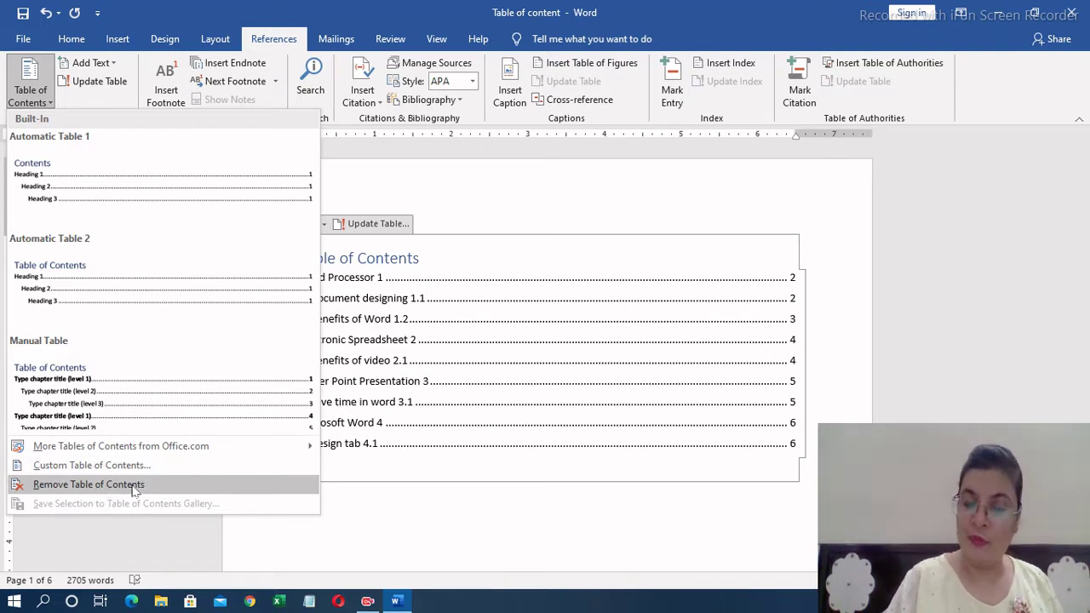
{"action": "left_click", "coordinate": [101, 487]}
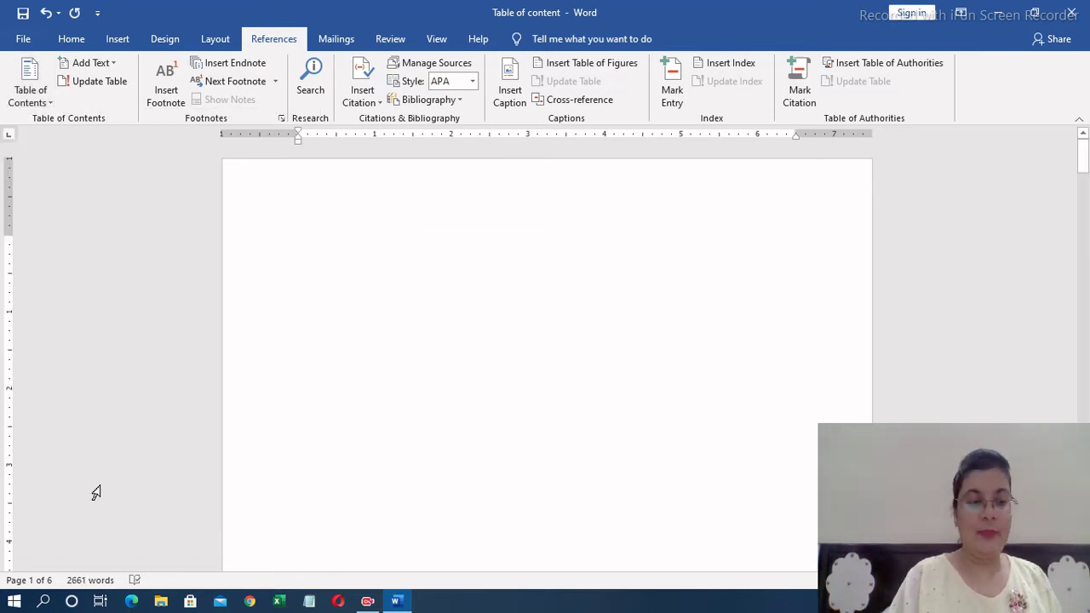
{"action": "key", "text": "ctrl+z"}
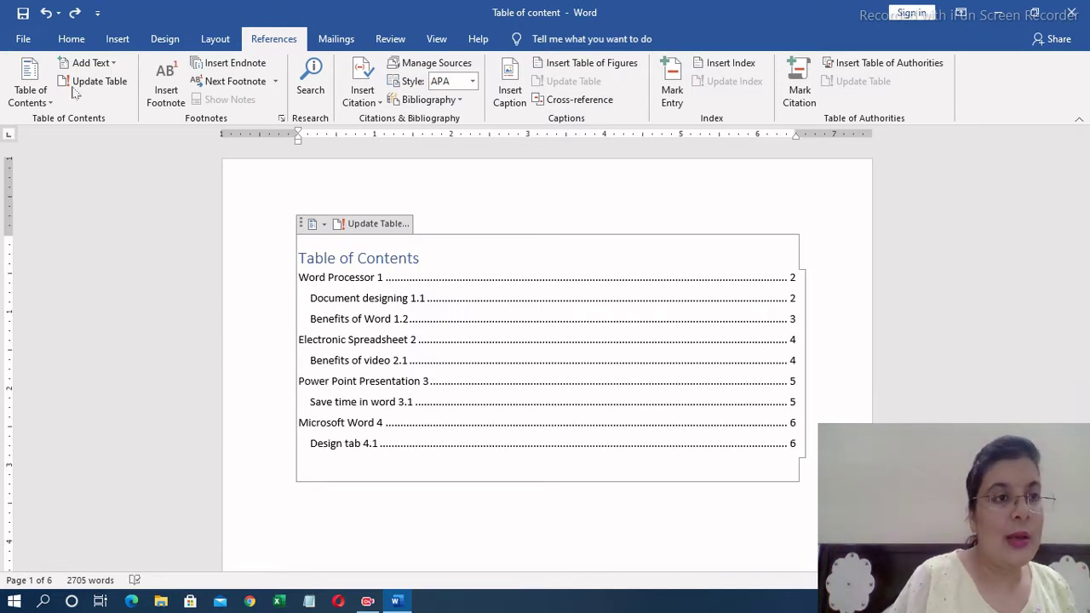
Step: Open the custom Table of Contents settings, keeping page numbers shown and right-aligned
{"action": "left_click", "coordinate": [46, 103]}
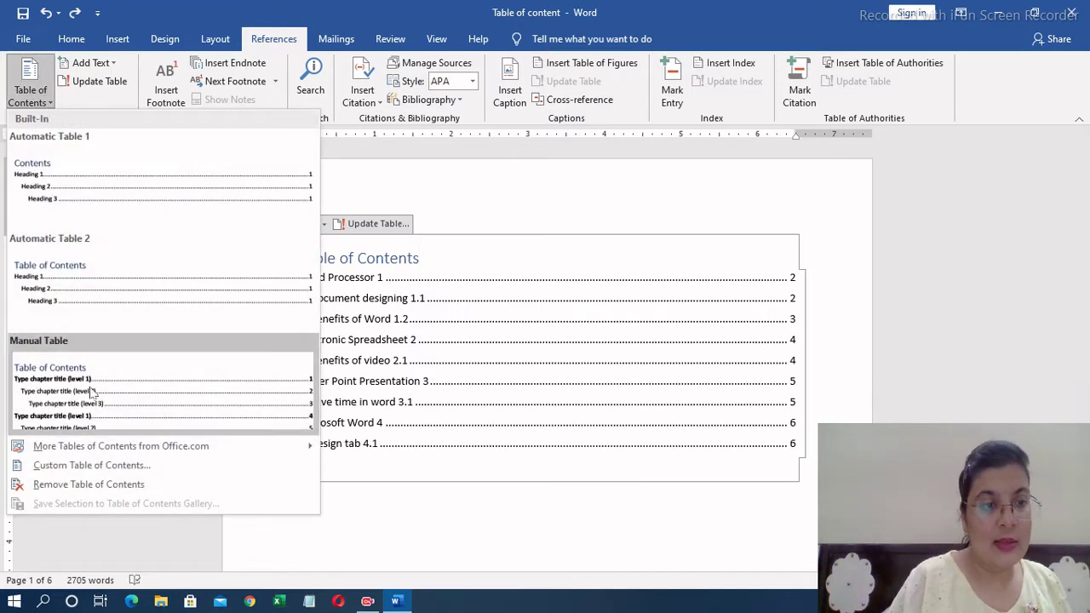
{"action": "left_click", "coordinate": [72, 467]}
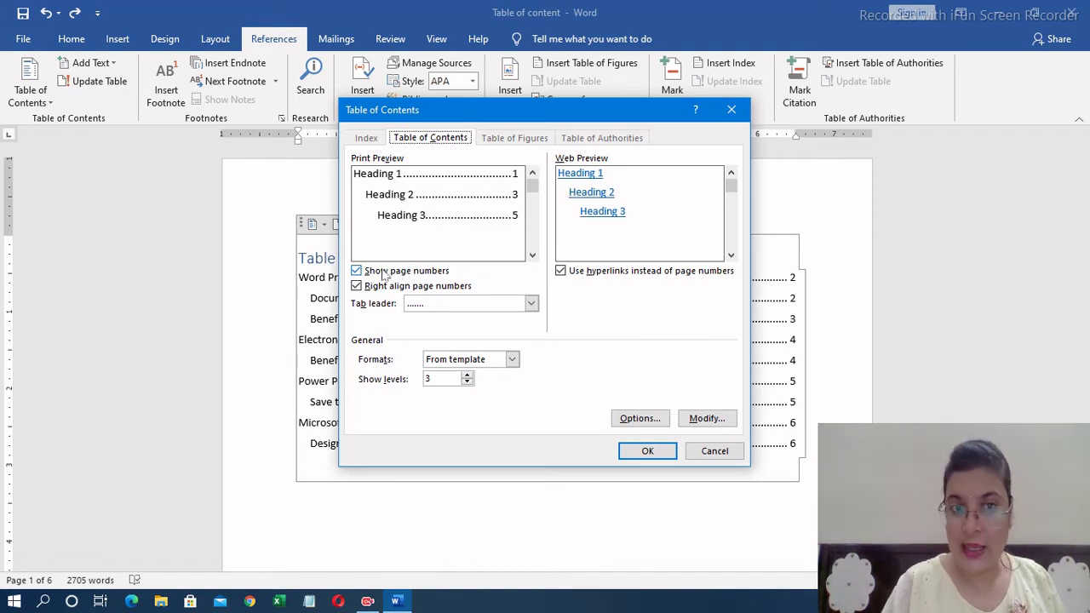
{"action": "left_click", "coordinate": [357, 271]}
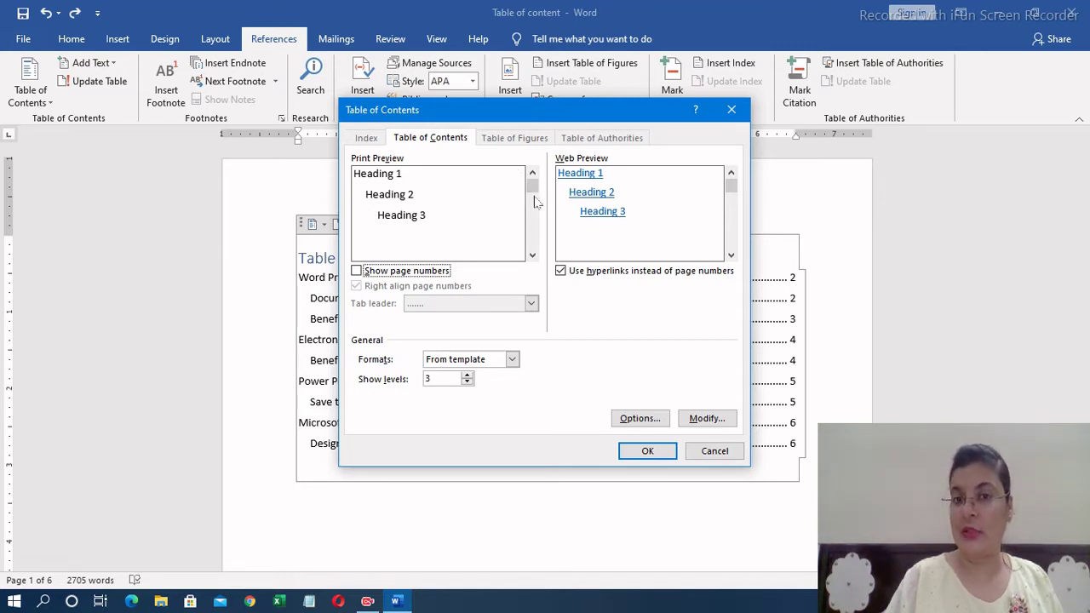
{"action": "left_click", "coordinate": [357, 271]}
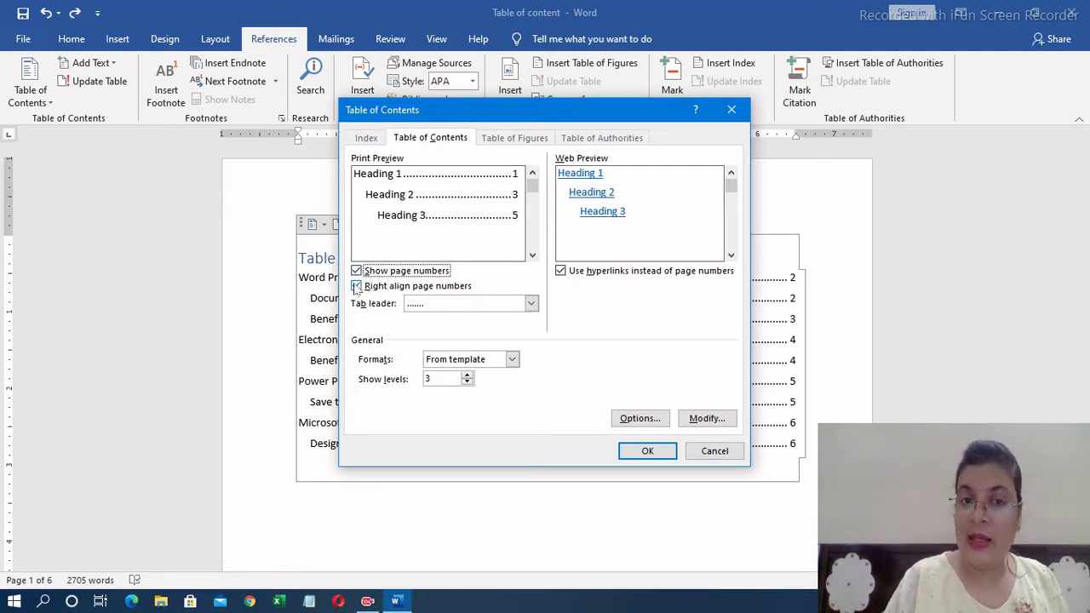
{"action": "left_click", "coordinate": [356, 287]}
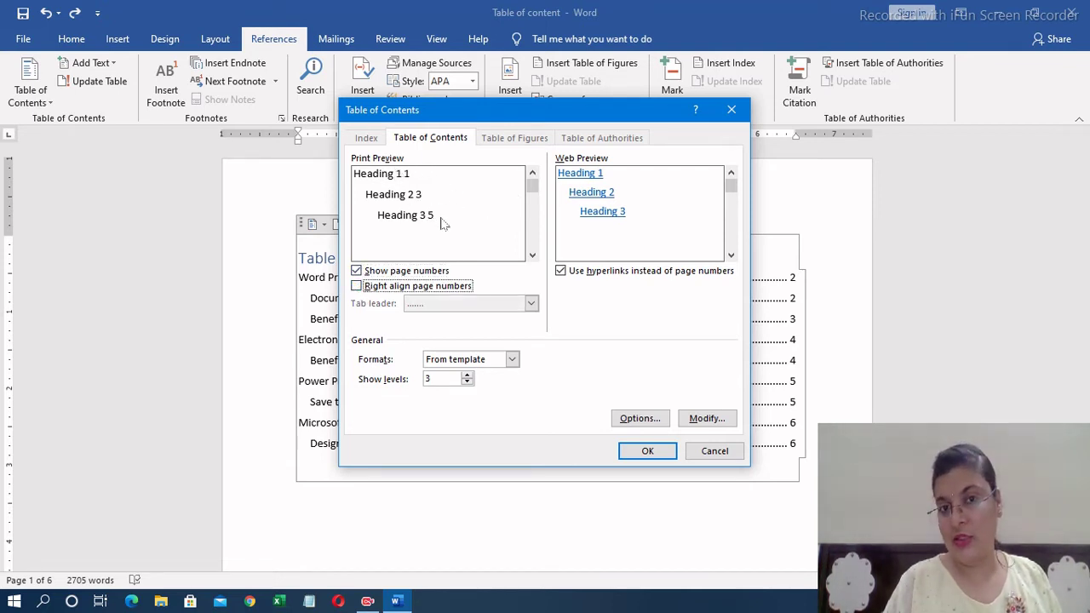
{"action": "left_click", "coordinate": [357, 286]}
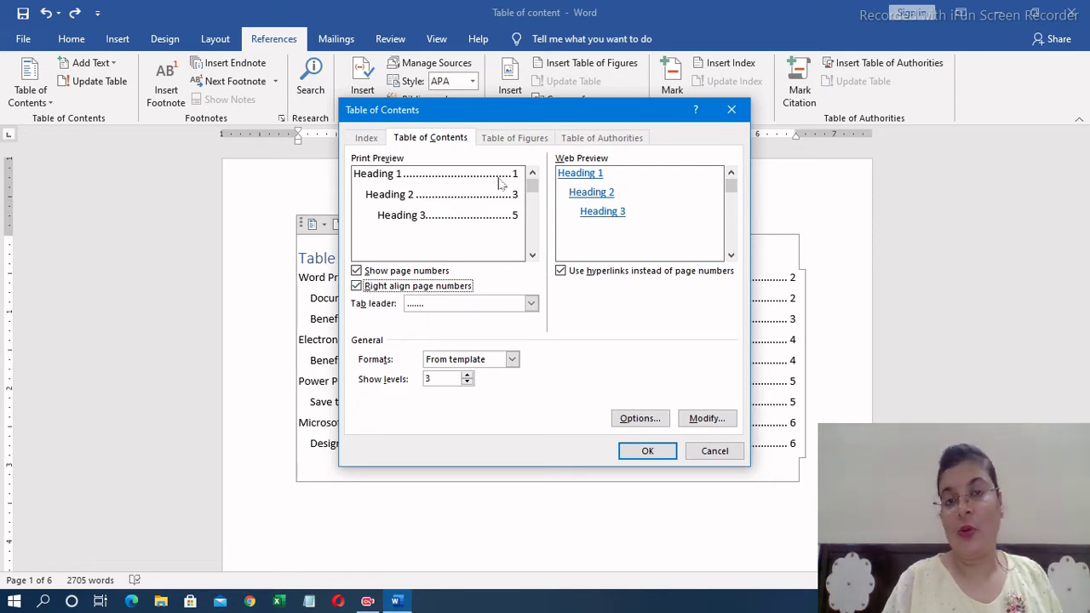
Step: Choose dotted tab leaders, keep Formats 'From template', and show 4 heading levels
{"action": "left_click", "coordinate": [534, 307]}
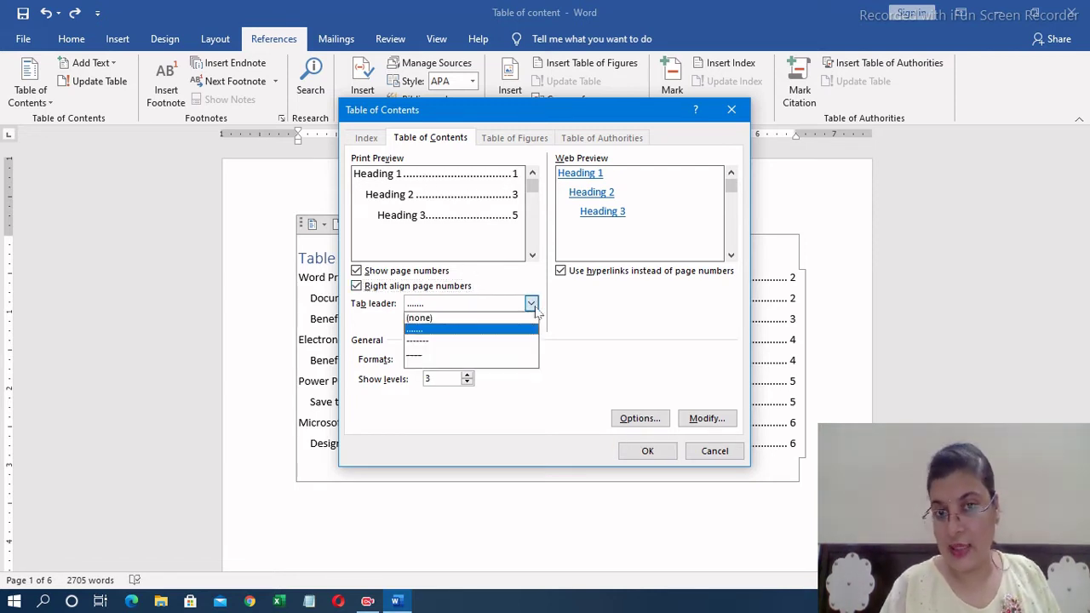
{"action": "left_click", "coordinate": [457, 318]}
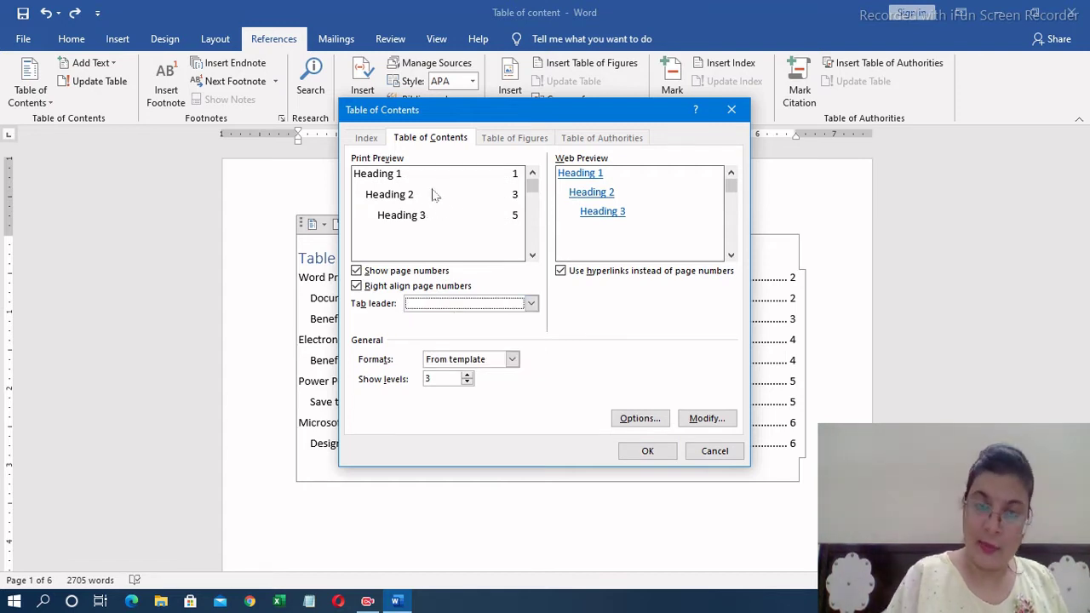
{"action": "left_click", "coordinate": [531, 305]}
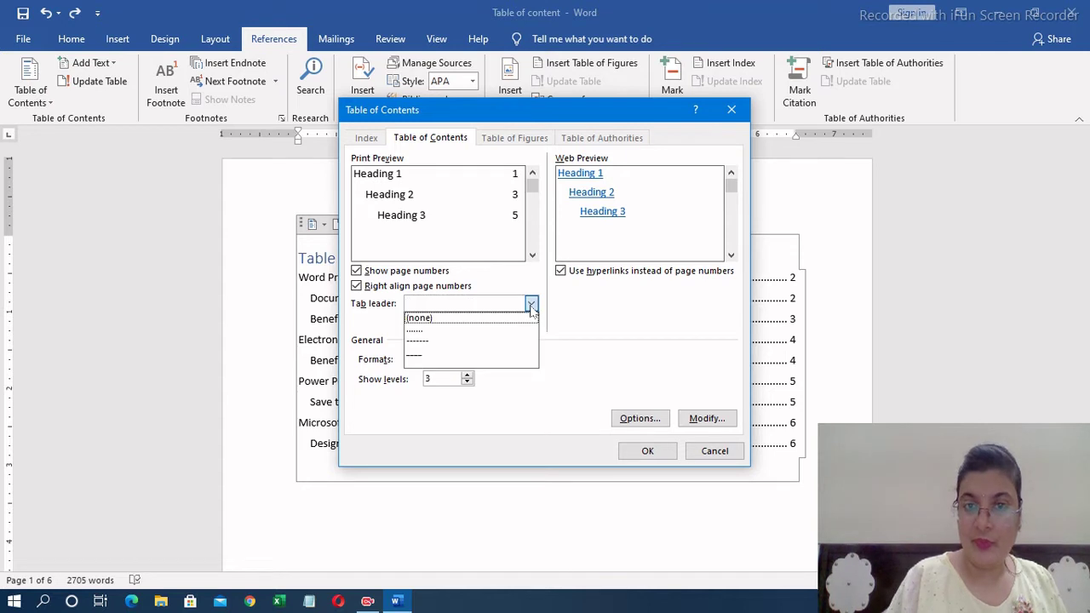
{"action": "left_click", "coordinate": [430, 343]}
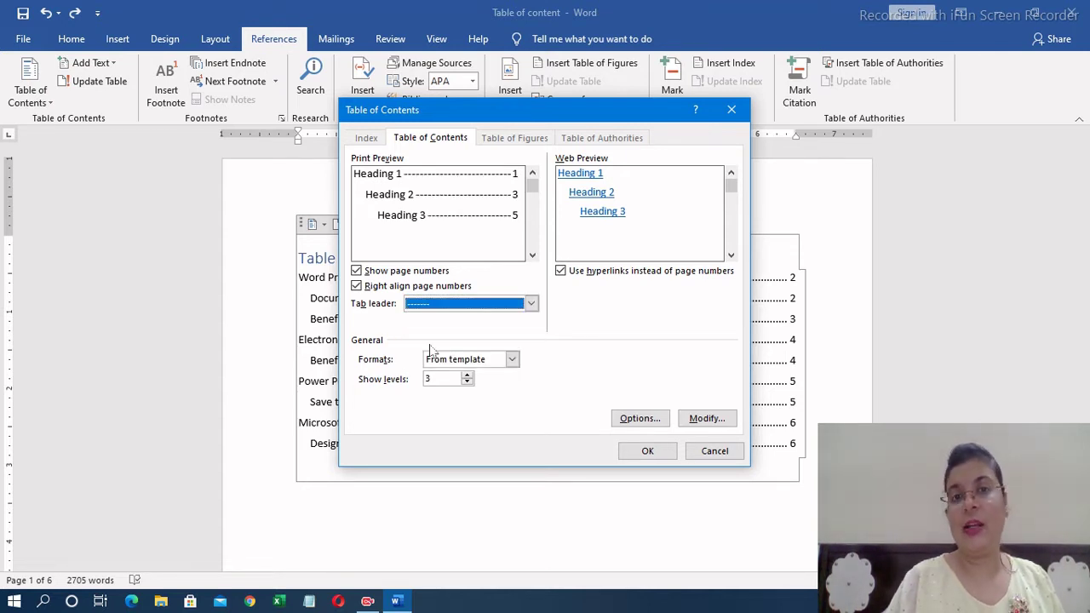
{"action": "left_click", "coordinate": [531, 304]}
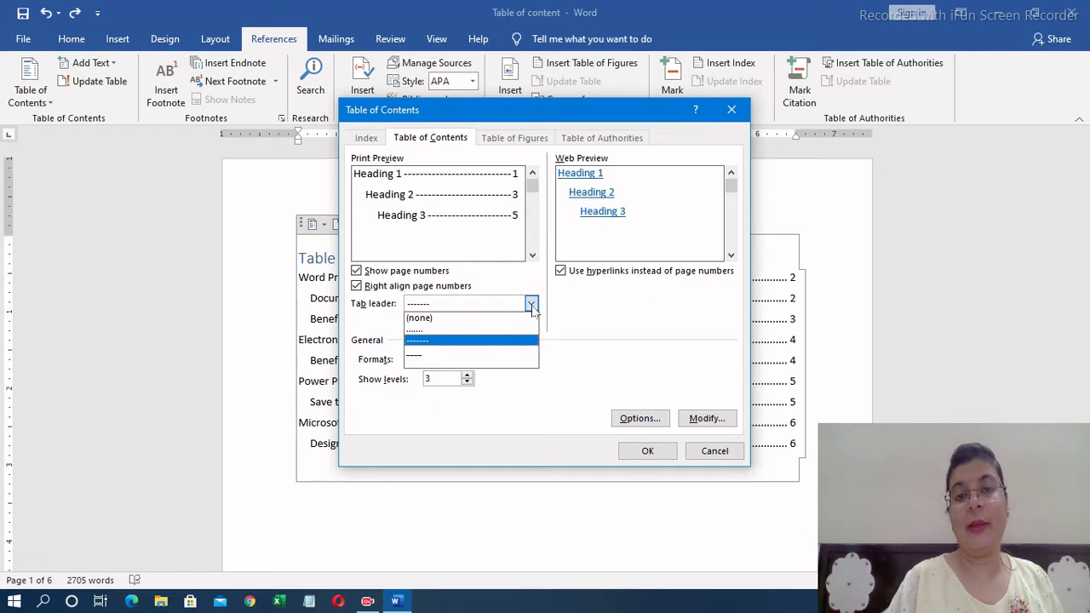
{"action": "left_click", "coordinate": [441, 329]}
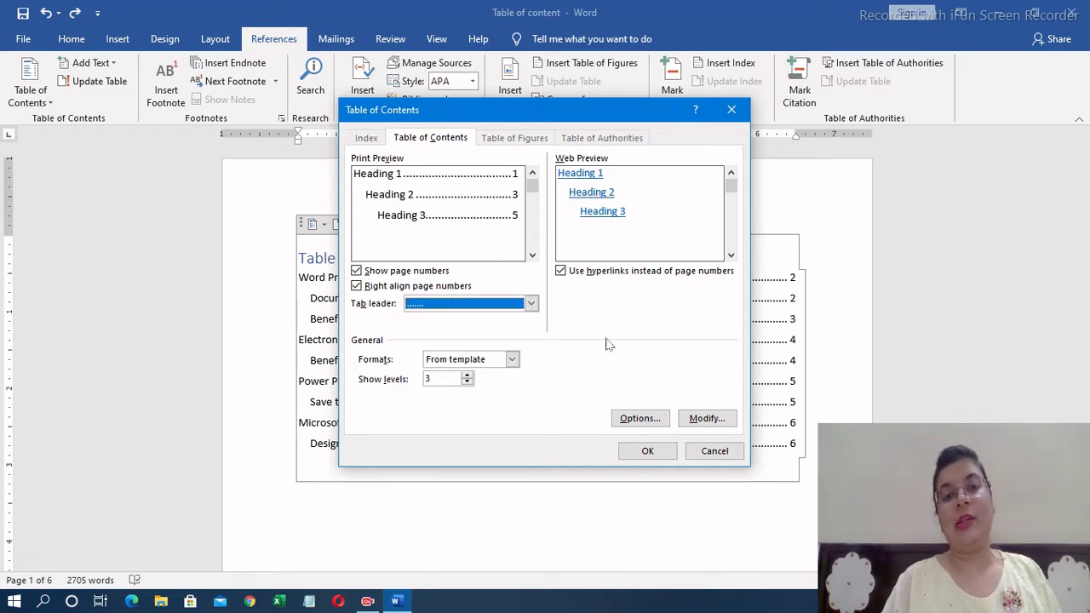
{"action": "left_click", "coordinate": [513, 360]}
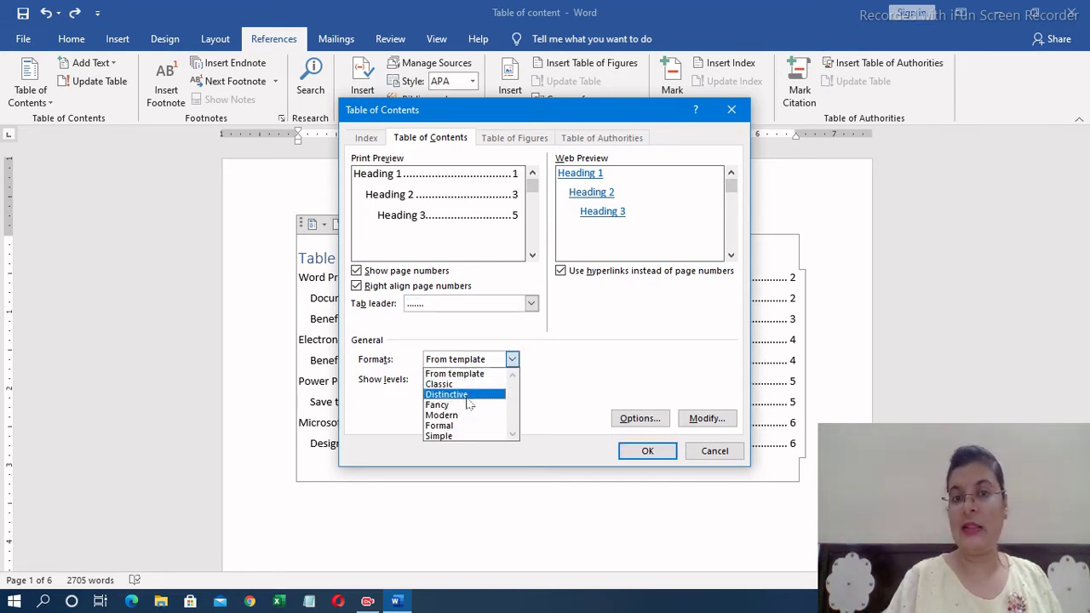
{"action": "left_click", "coordinate": [570, 364]}
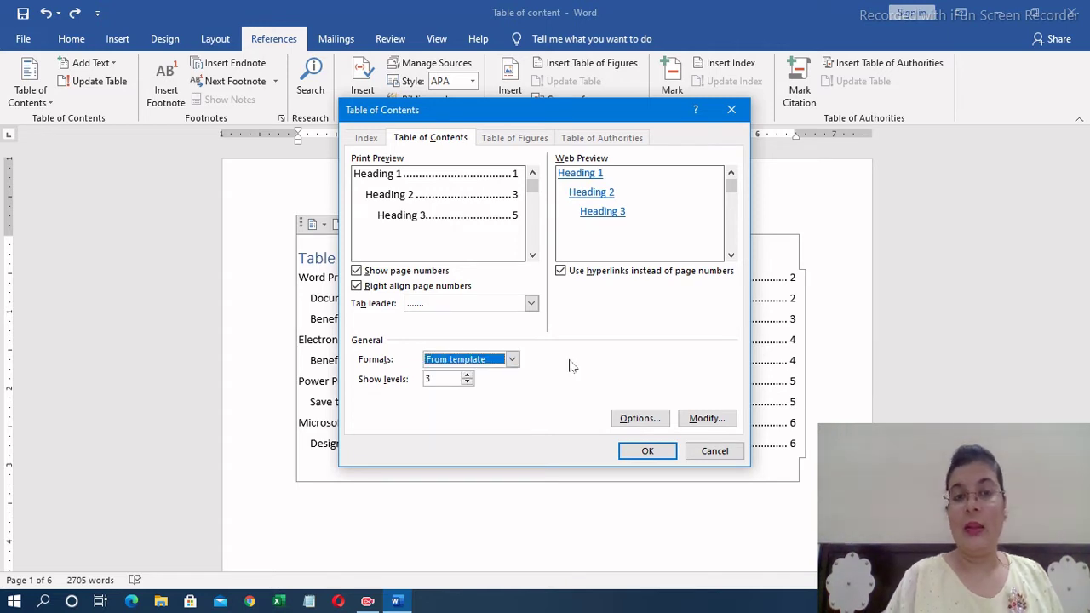
{"action": "left_click", "coordinate": [467, 376]}
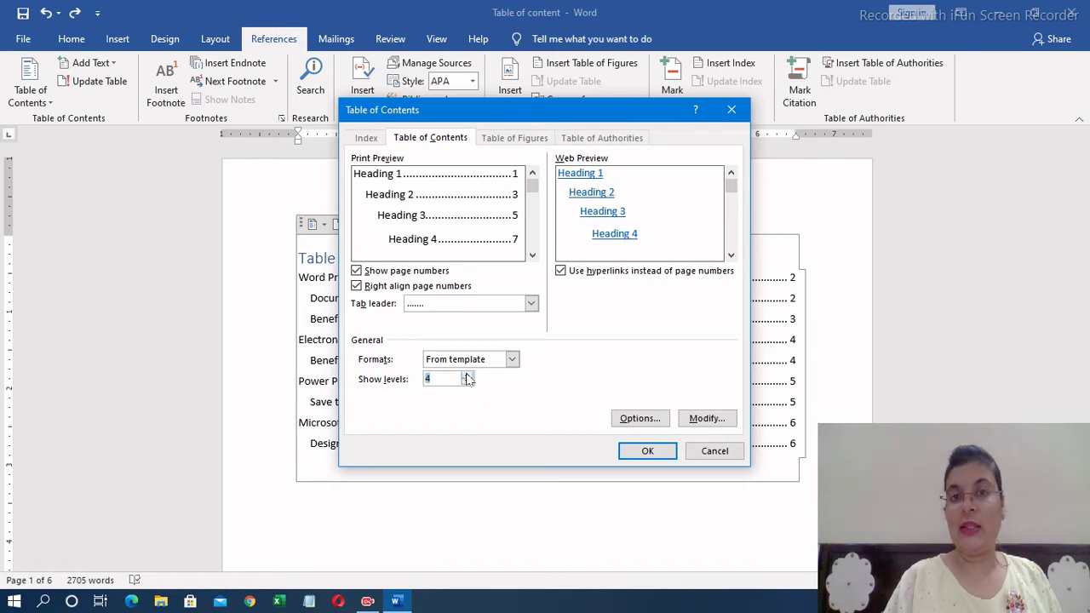
{"action": "left_click", "coordinate": [467, 375]}
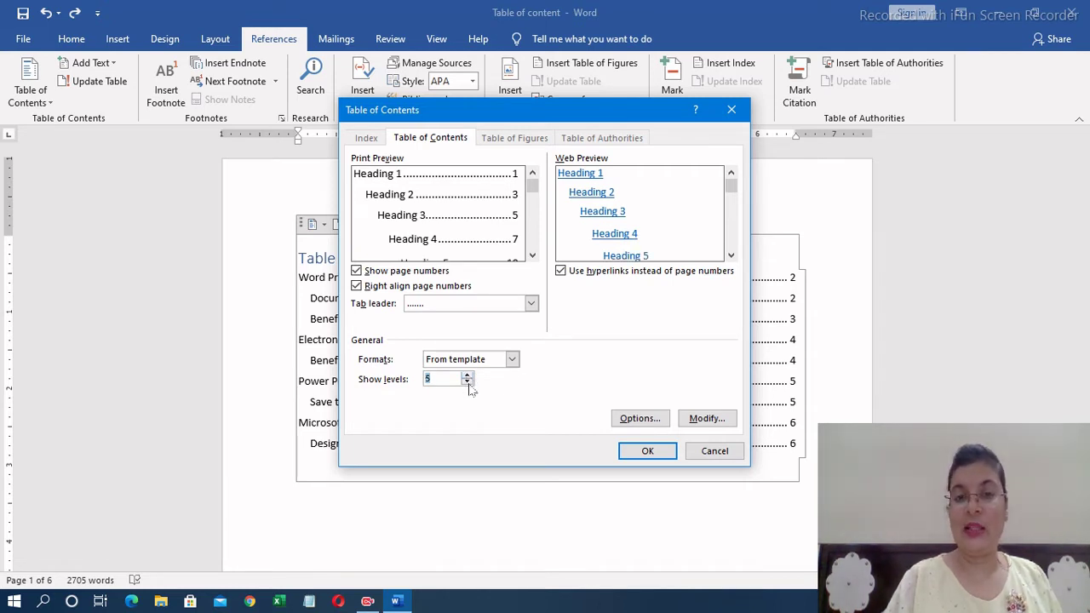
{"action": "left_click", "coordinate": [467, 384]}
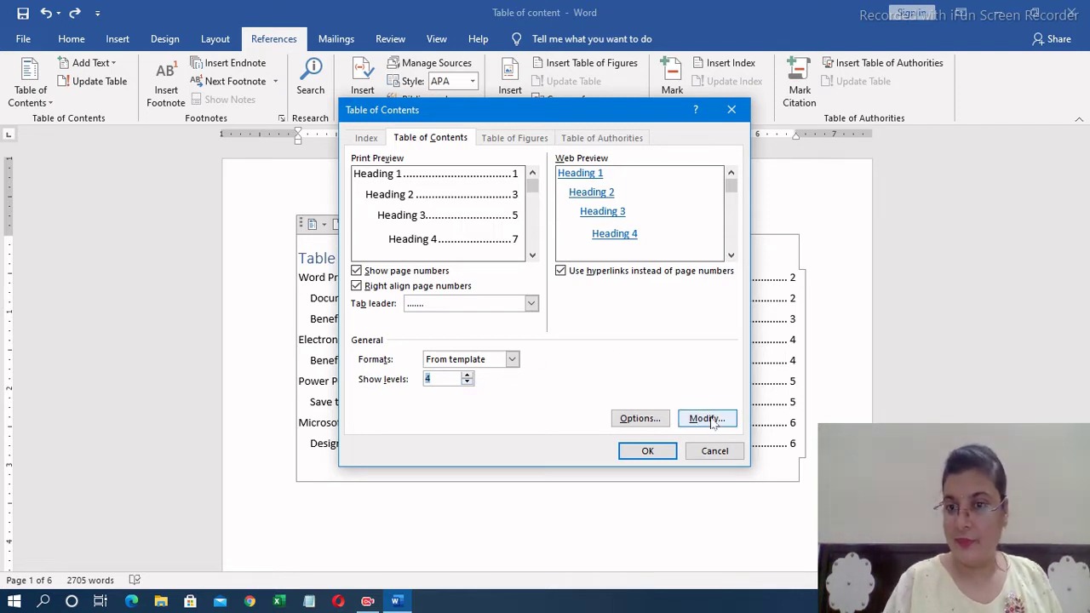
Step: Change the TOC 1 style font to Arial Black at 12 pt
{"action": "left_click", "coordinate": [712, 421]}
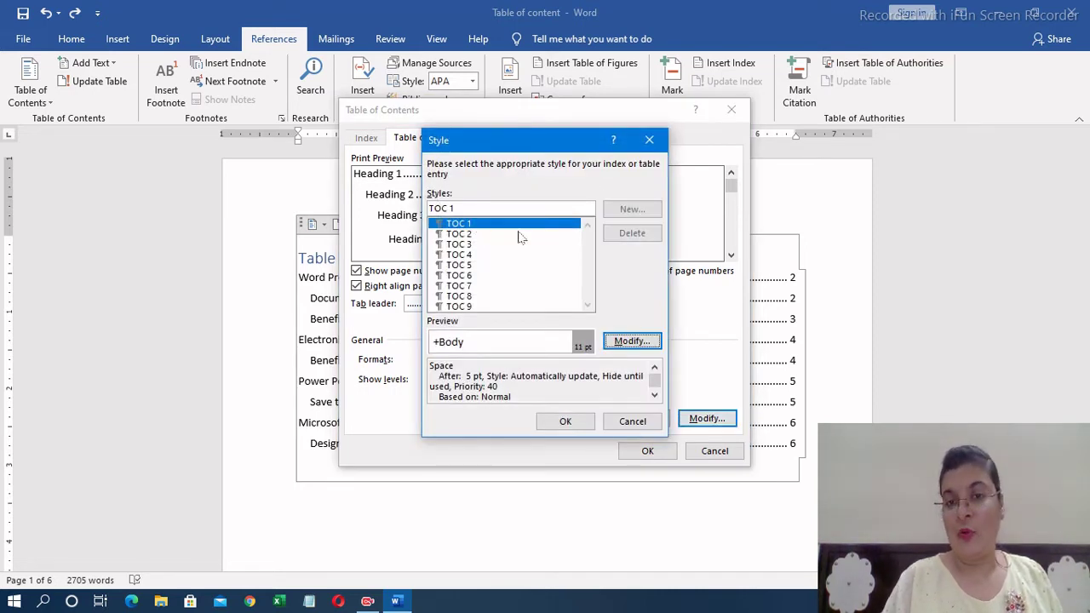
{"action": "left_click", "coordinate": [630, 342]}
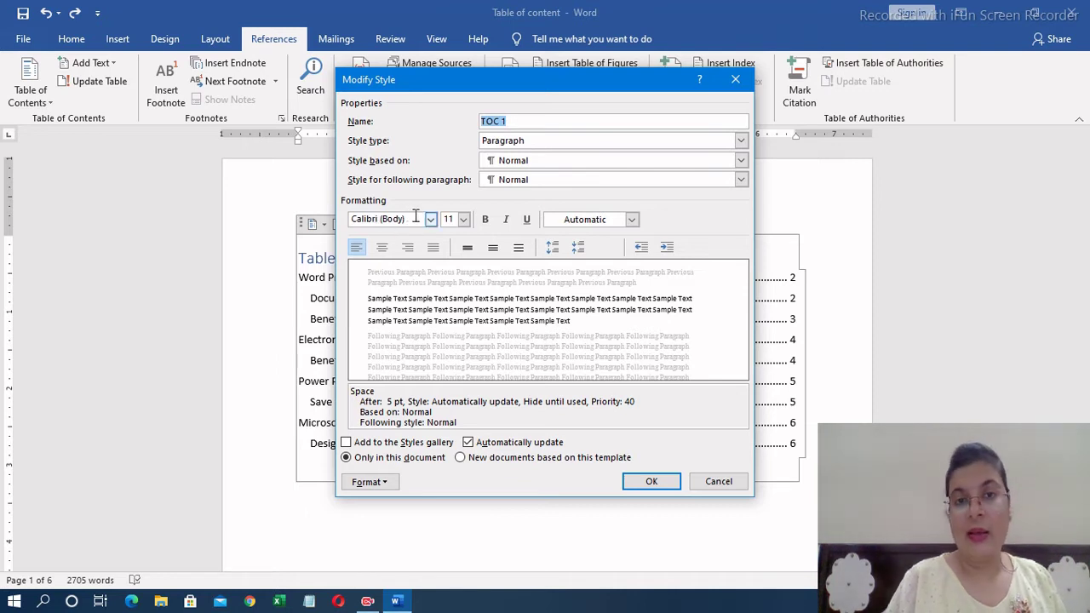
{"action": "left_click", "coordinate": [431, 220]}
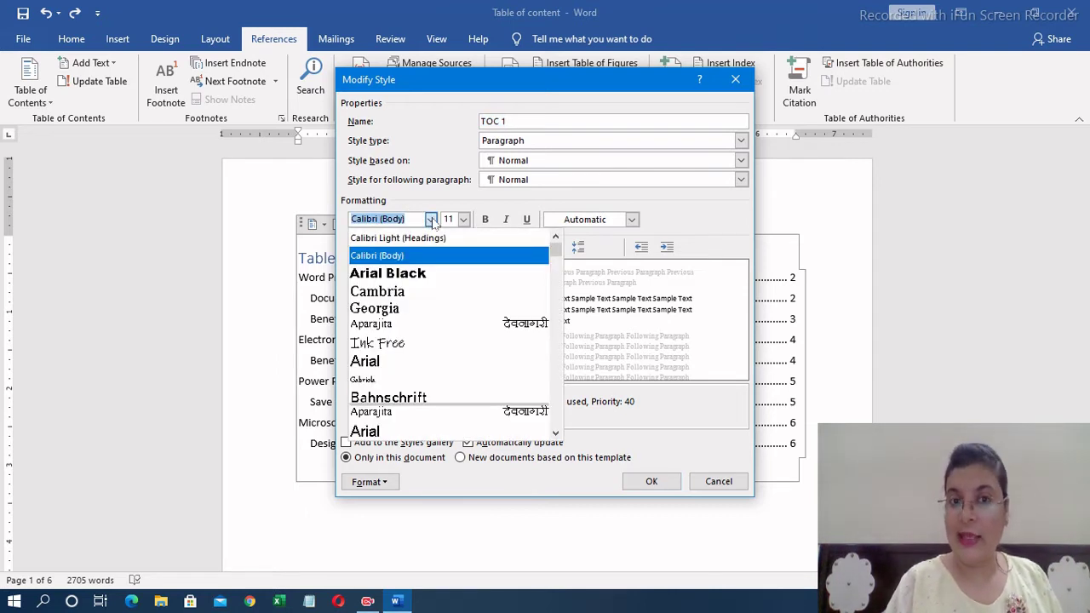
{"action": "left_click", "coordinate": [413, 274]}
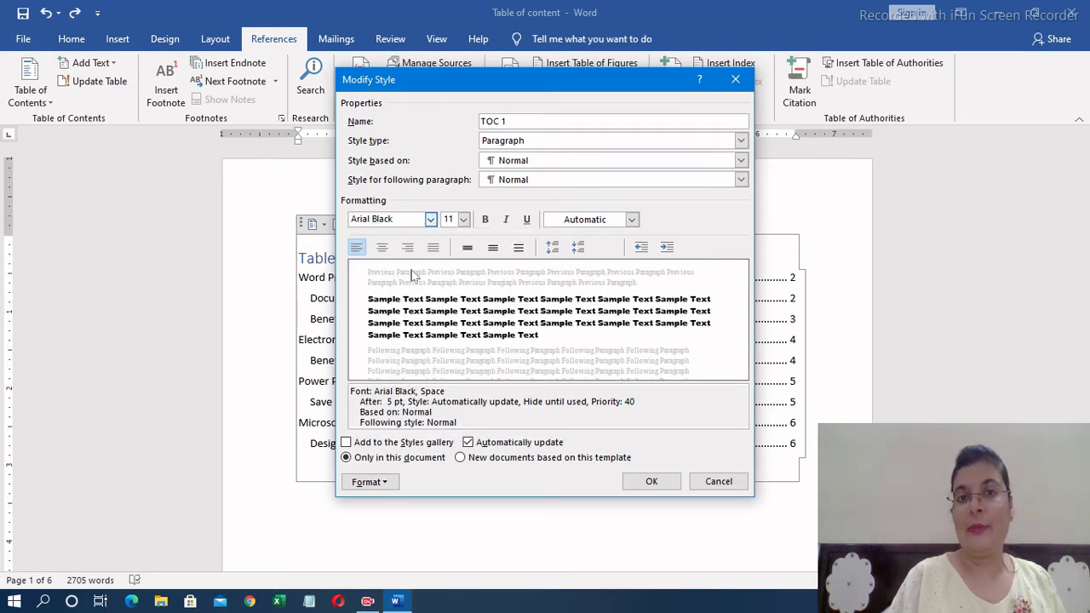
{"action": "left_click", "coordinate": [464, 220]}
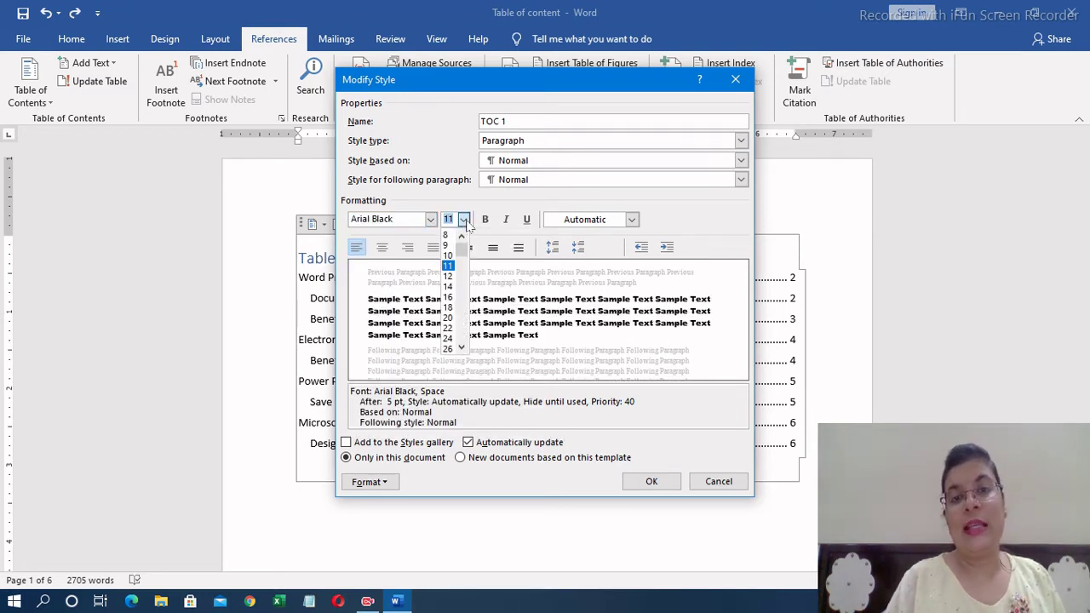
{"action": "left_click", "coordinate": [452, 276]}
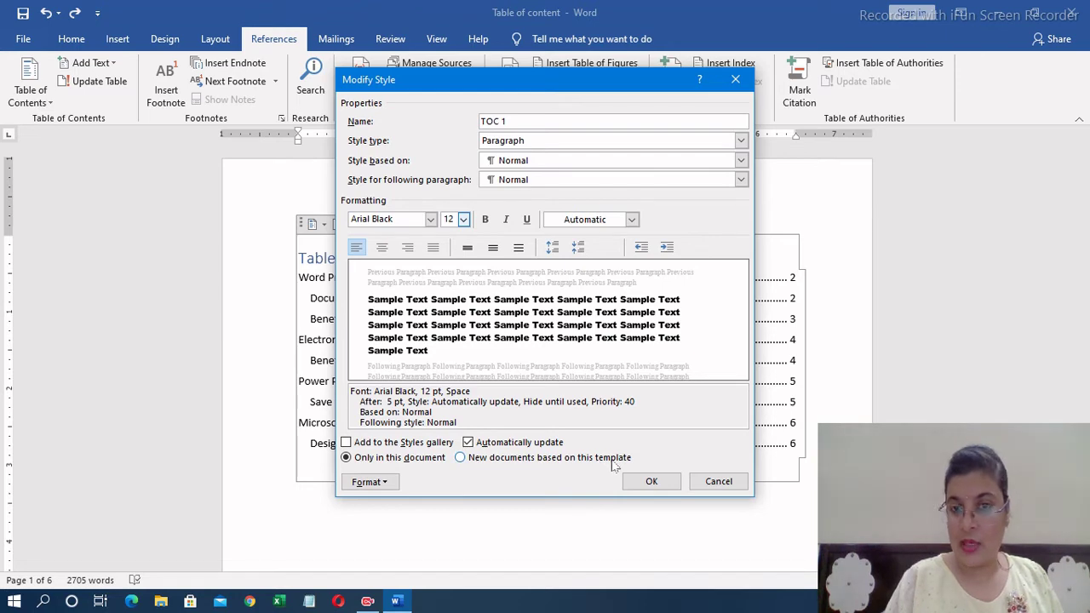
{"action": "left_click", "coordinate": [651, 482]}
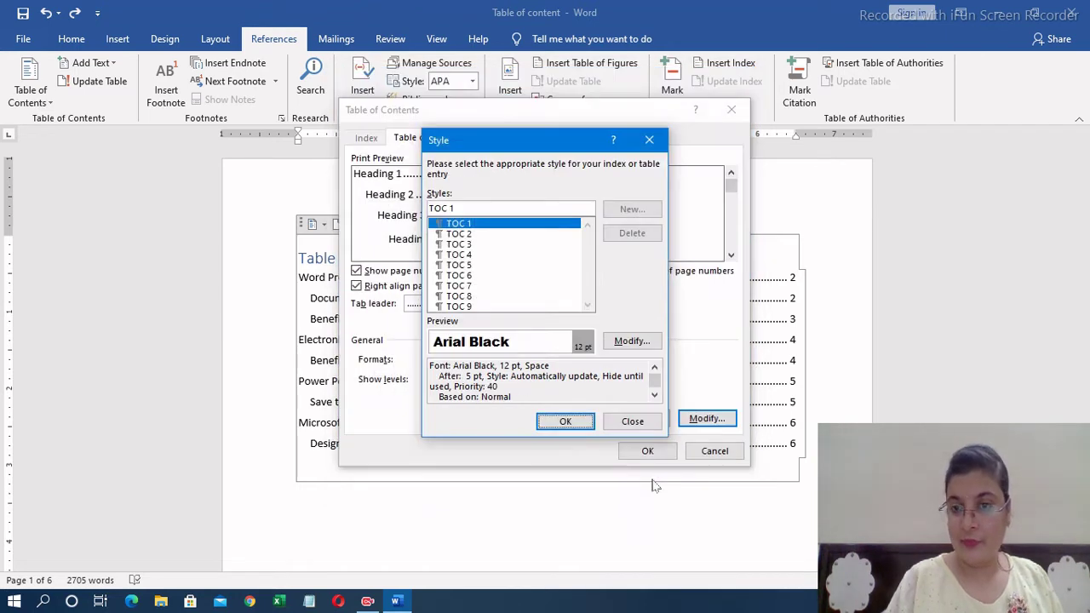
{"action": "left_click", "coordinate": [565, 421]}
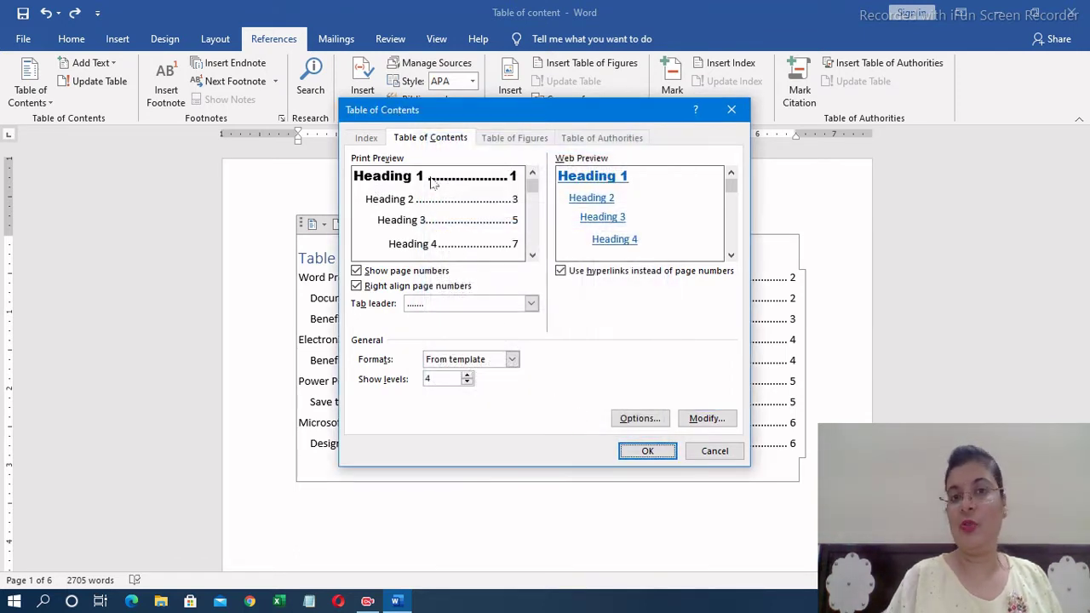
Step: Replace the existing table of contents with the new settings and review it
{"action": "left_click", "coordinate": [660, 452]}
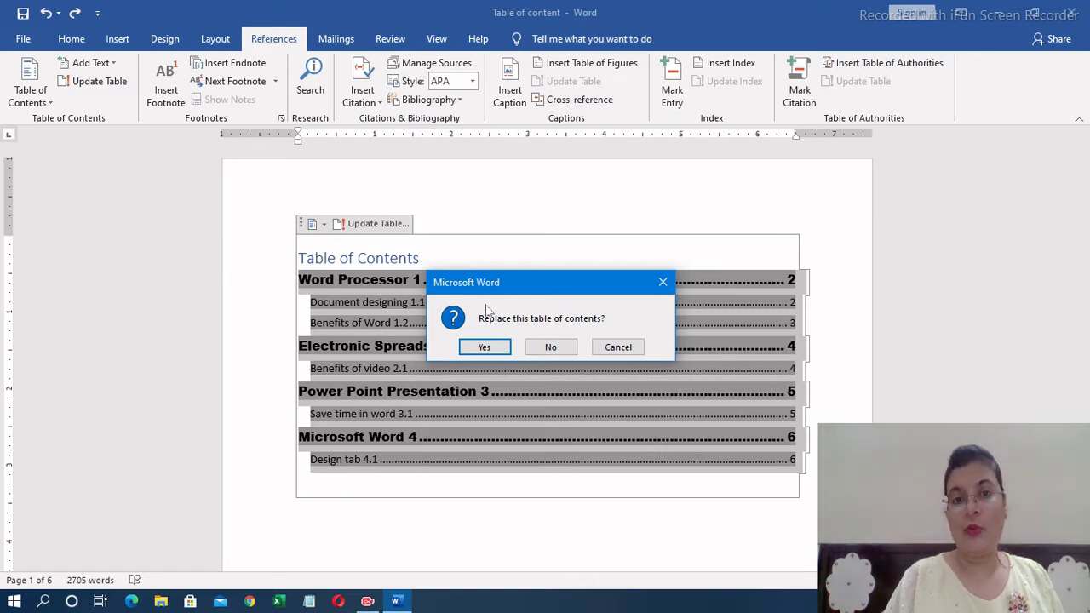
{"action": "left_click", "coordinate": [478, 345]}
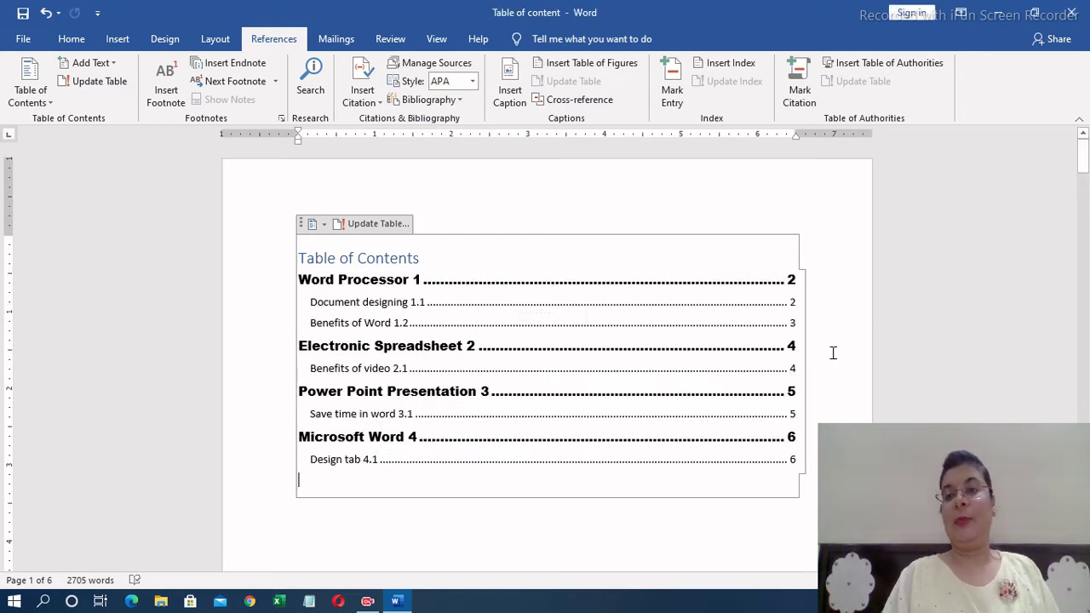
{"action": "left_click_drag", "start_coordinate": [1082, 156], "coordinate": [1082, 162]}
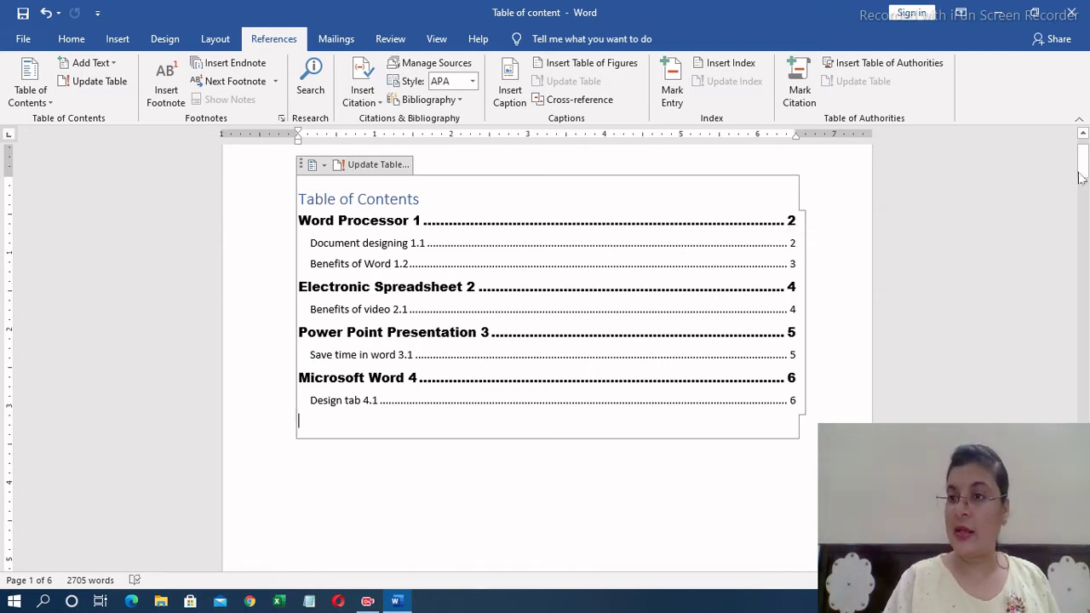
{"action": "left_click_drag", "start_coordinate": [1081, 170], "coordinate": [1088, 175]}
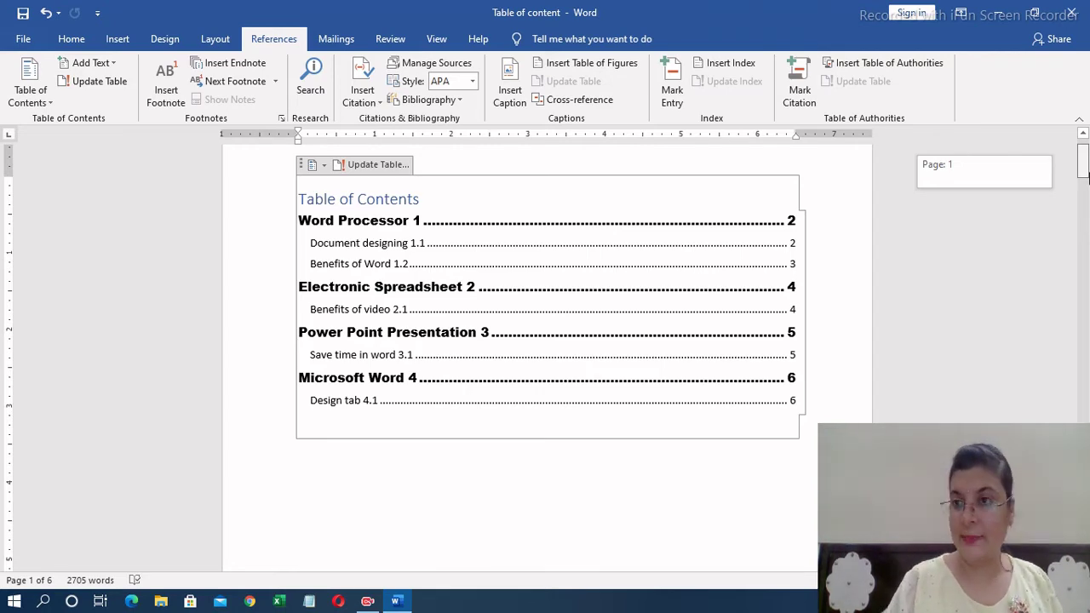
{"action": "left_click_drag", "start_coordinate": [1088, 174], "coordinate": [1085, 414]}
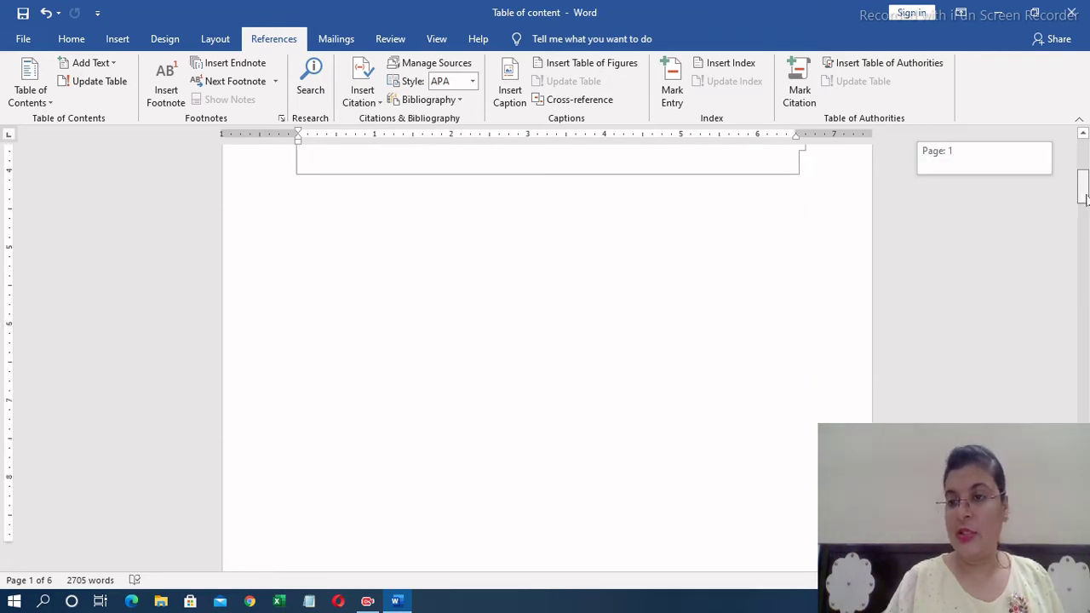
Step: Add 20 random sample paragraphs at the document's end with =rand(20)
{"action": "scroll", "coordinate": [1086, 415], "scroll_direction": "down", "scroll_amount": 3}
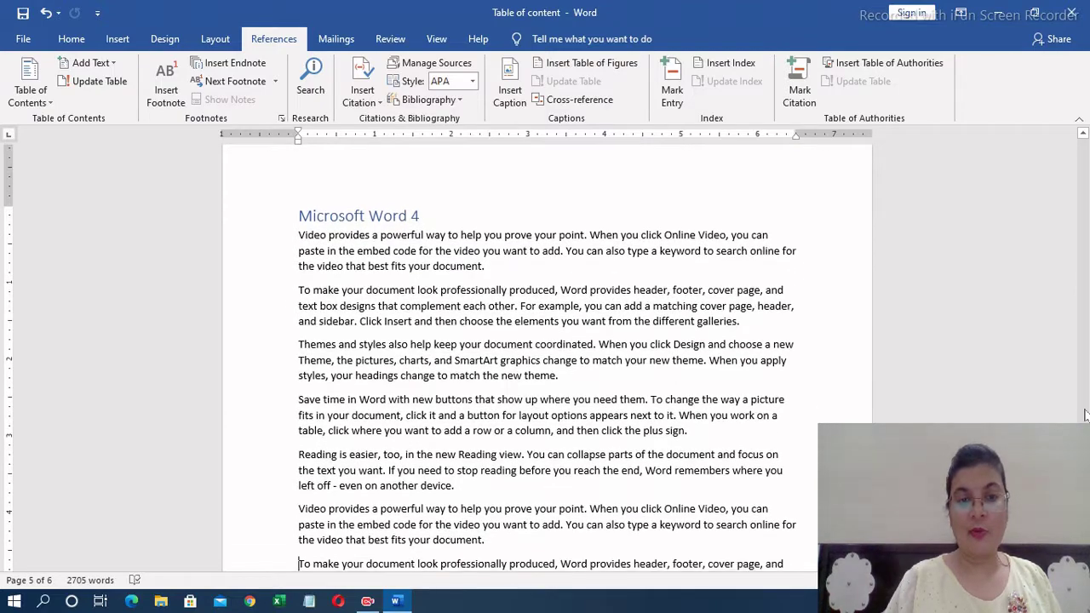
{"action": "scroll", "coordinate": [1085, 414], "scroll_direction": "down", "scroll_amount": 4}
{"action": "key", "text": "Down"}
{"action": "key", "text": "Down"}
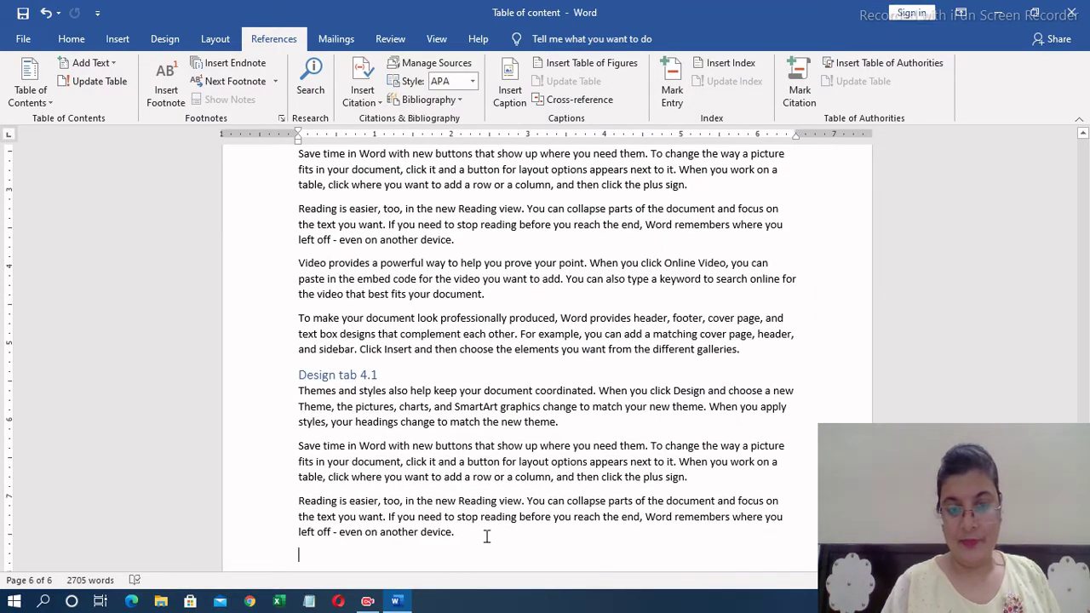
{"action": "key", "text": "Return"}
{"action": "type", "text": "=rand("}
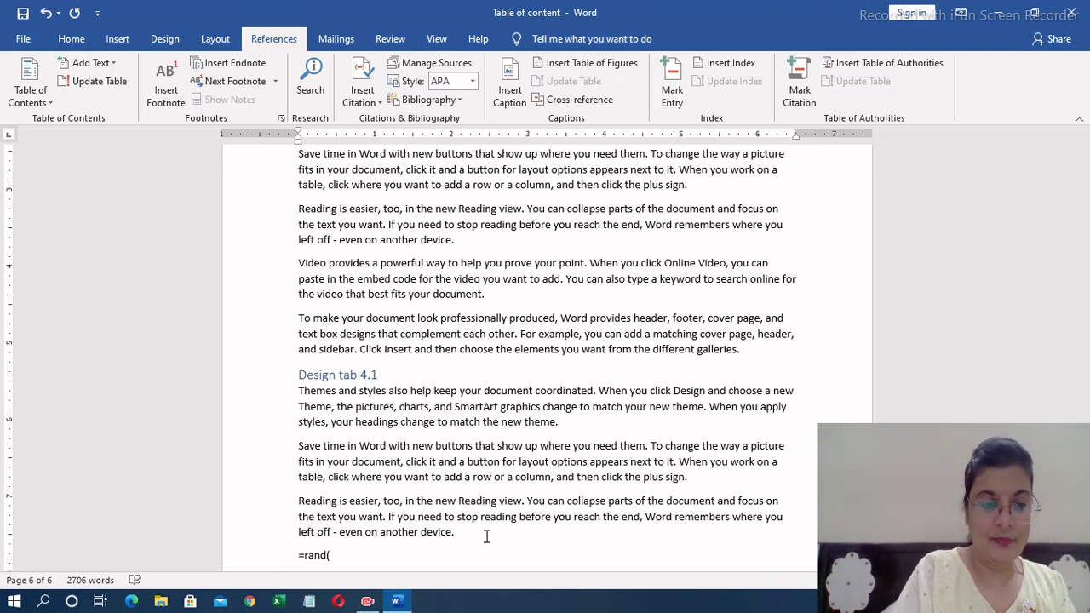
{"action": "type", "text": "2"}
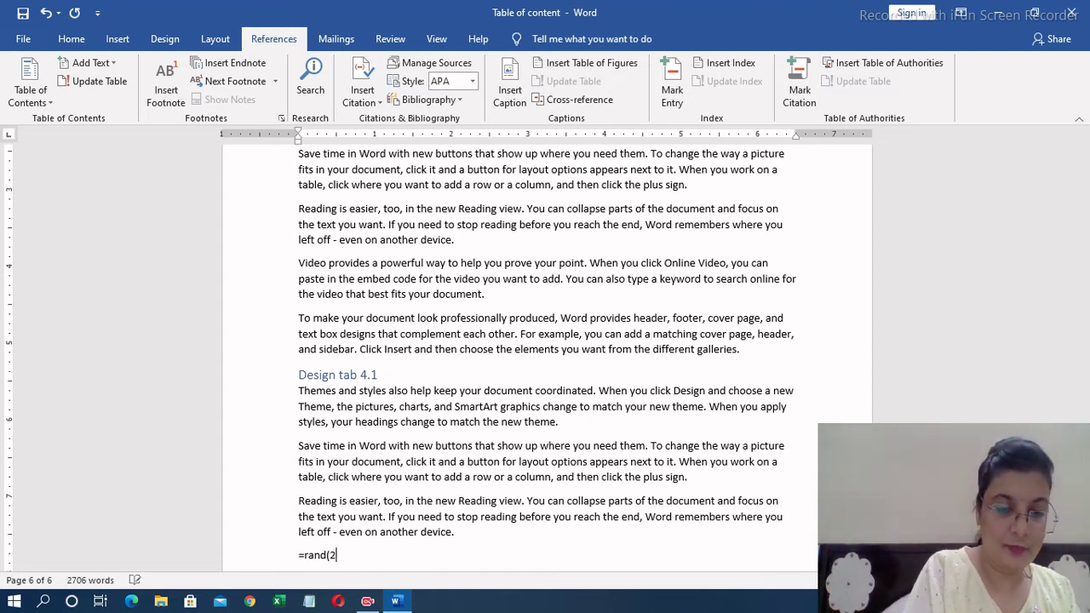
{"action": "type", "text": "0"}
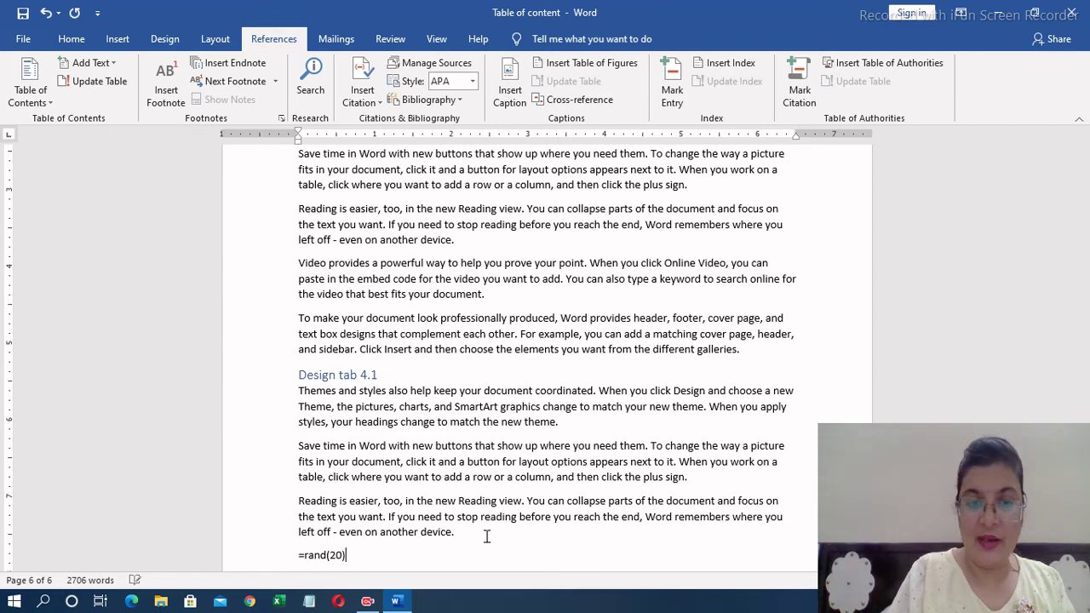
{"action": "key", "text": "Return"}
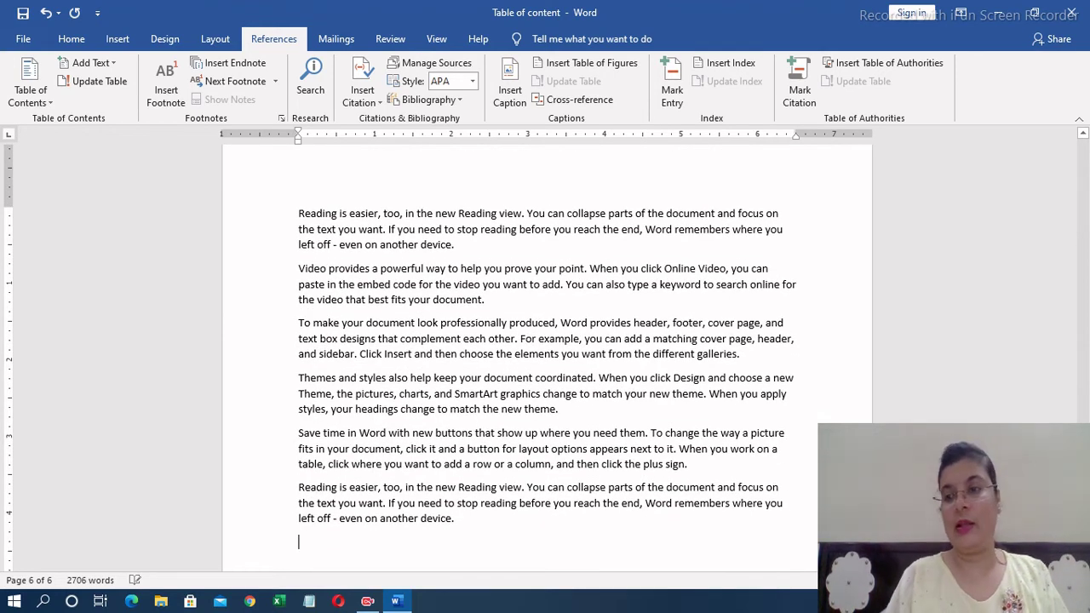
Step: Insert empty lines above the paragraph beginning 'Themes'
{"action": "key", "text": "Up"}
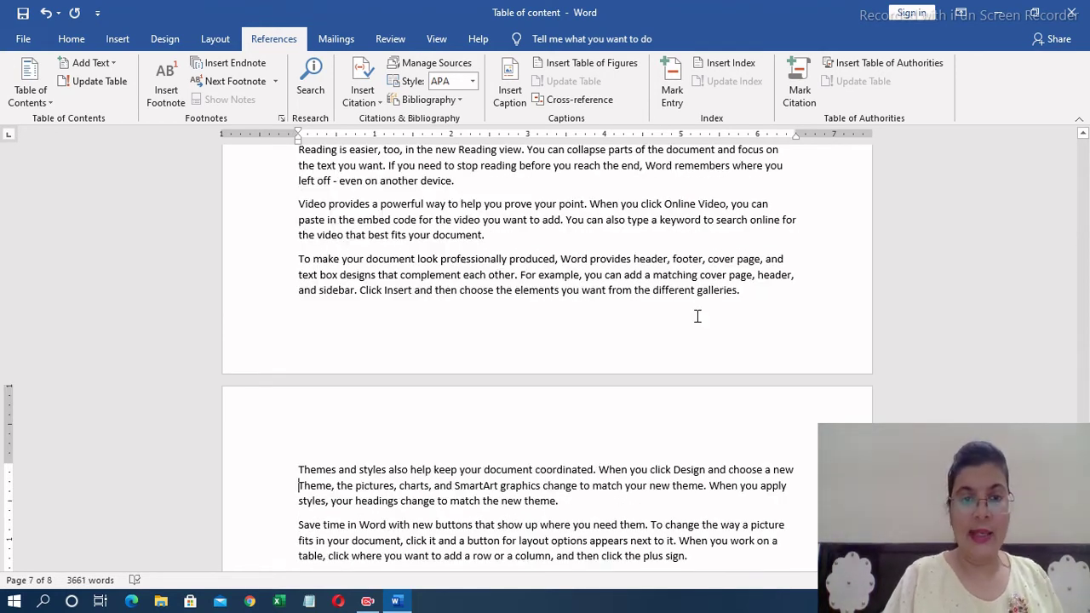
{"action": "key", "text": "Up"}
{"action": "key", "text": "Return"}
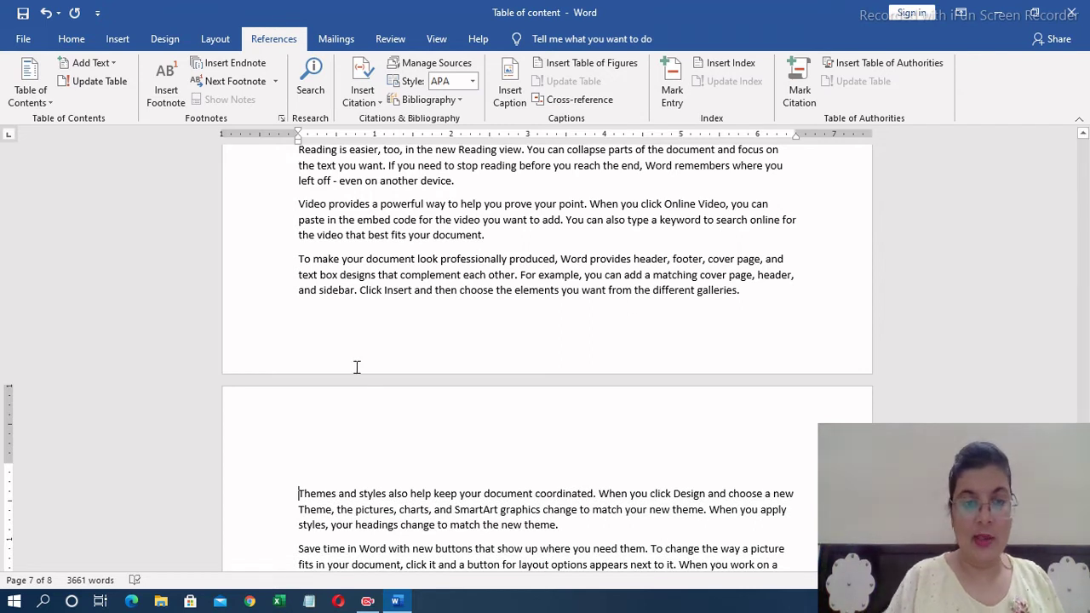
Step: Type 'MS Outlook 5' on the empty line above Themes on page 7
{"action": "left_click", "coordinate": [300, 465]}
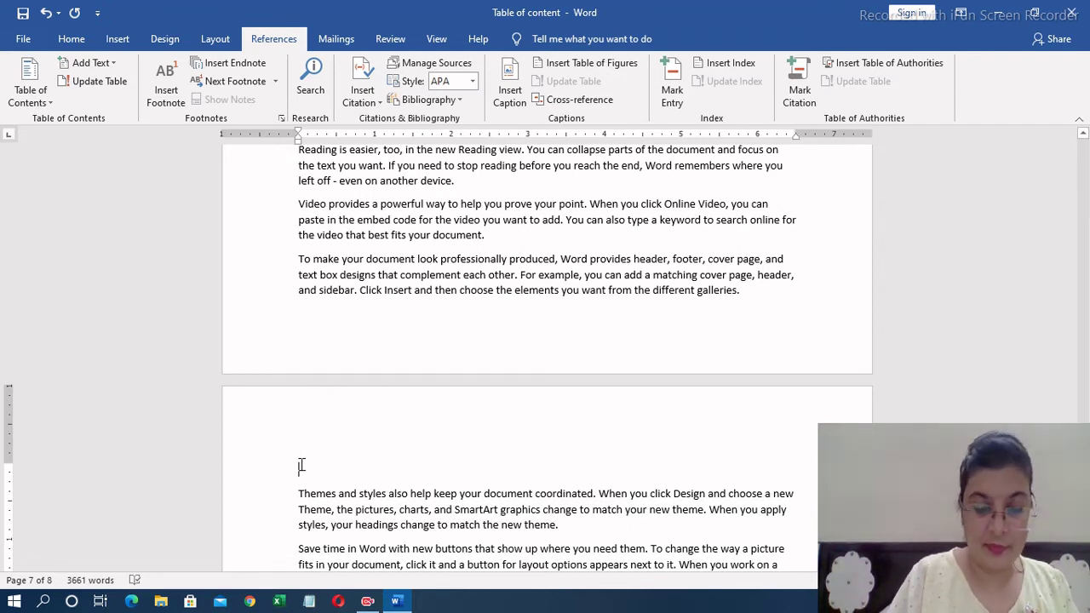
{"action": "type", "text": "MS"}
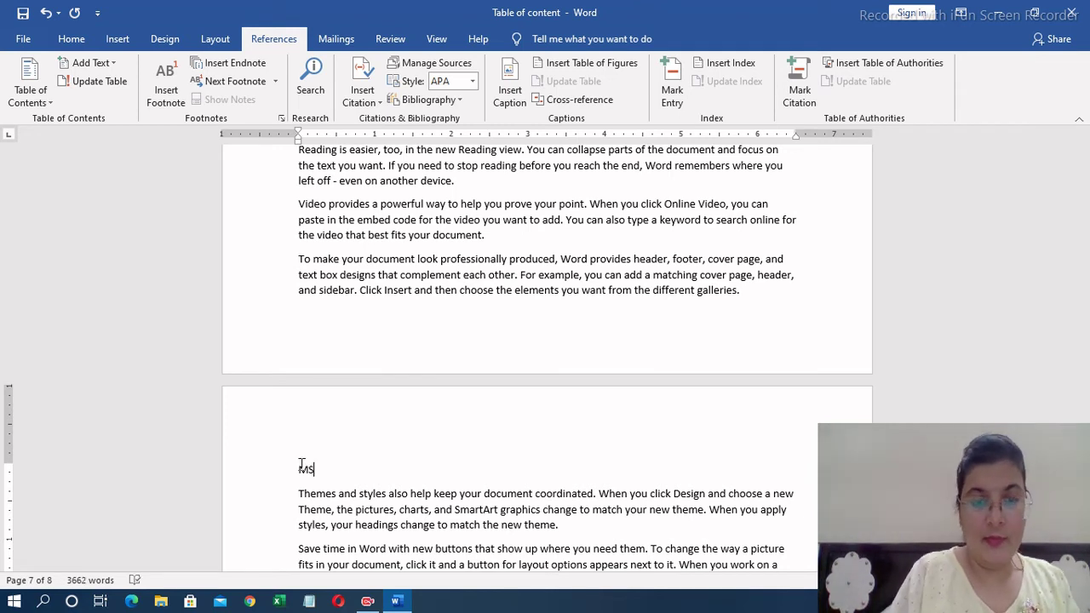
{"action": "type", "text": " Ou"}
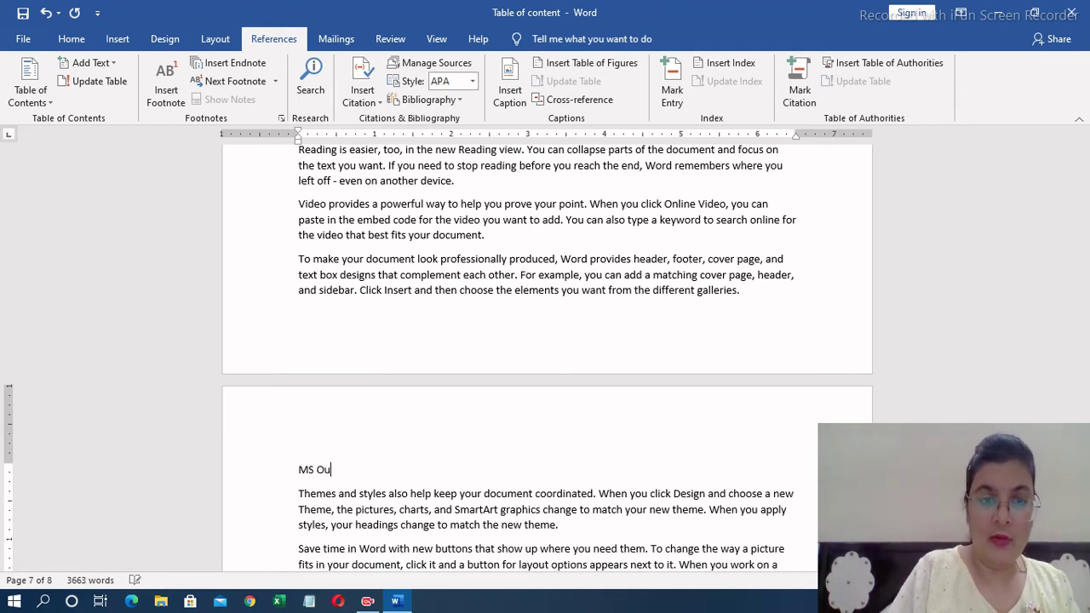
{"action": "type", "text": "tloo"}
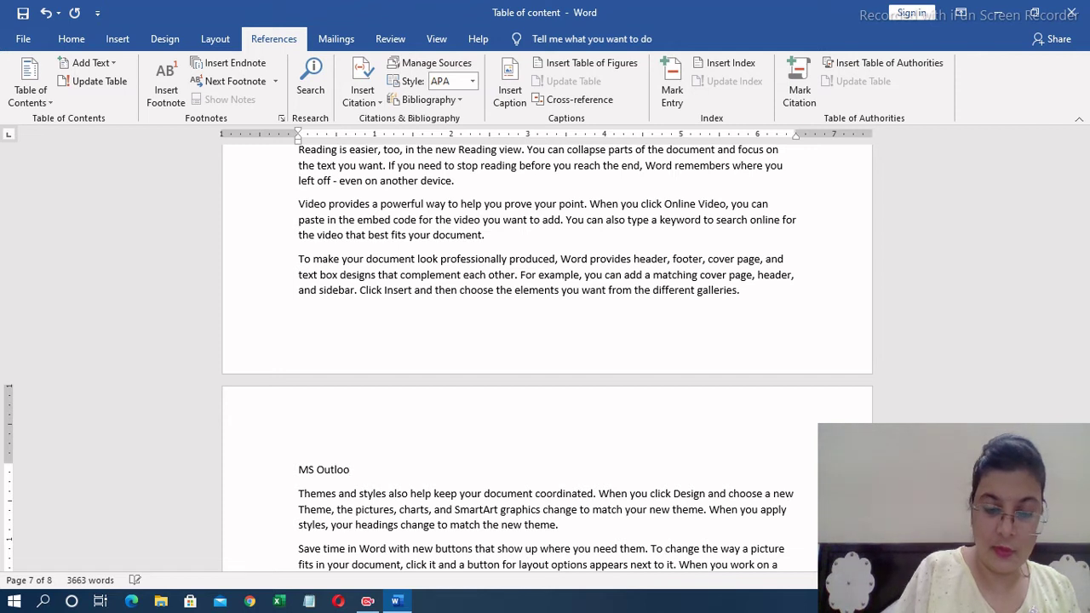
{"action": "type", "text": "k 5"}
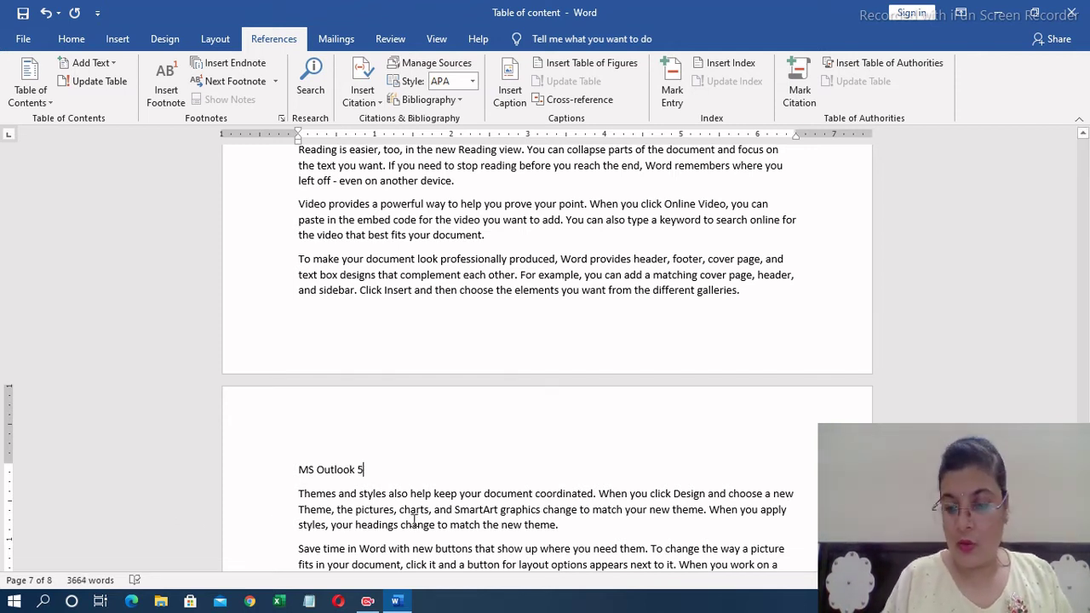
{"action": "key", "text": "Down"}
{"action": "key", "text": "Down"}
{"action": "key", "text": "Down"}
{"action": "key", "text": "Down"}
Step: Insert a new line before 'To make…' and type 'Benefits of Outlook 5.1' on it
{"action": "scroll", "coordinate": [415, 521], "scroll_direction": "down", "scroll_amount": 5}
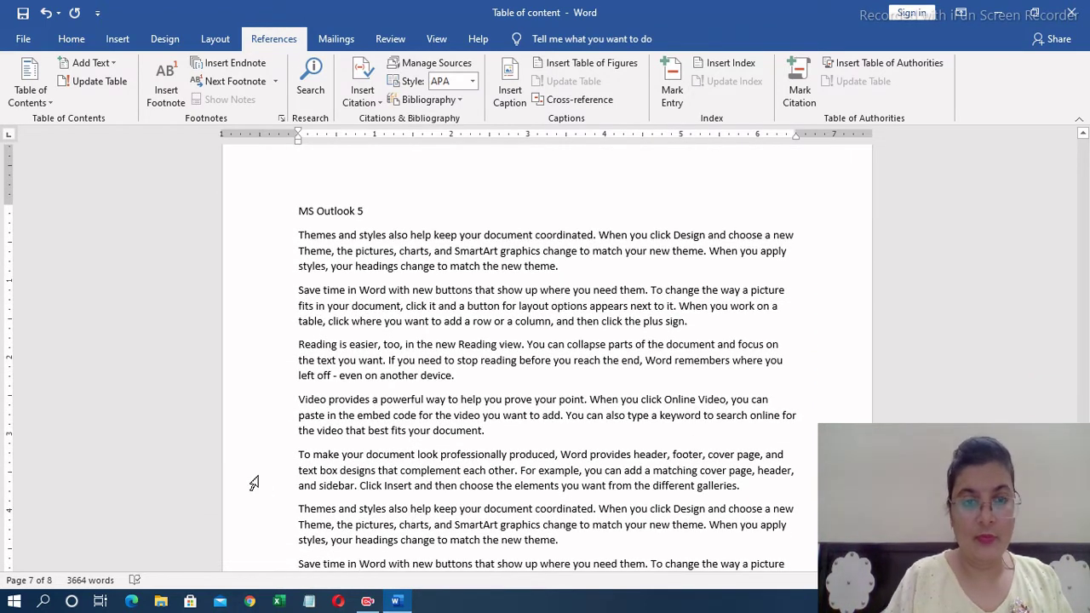
{"action": "left_click", "coordinate": [299, 453]}
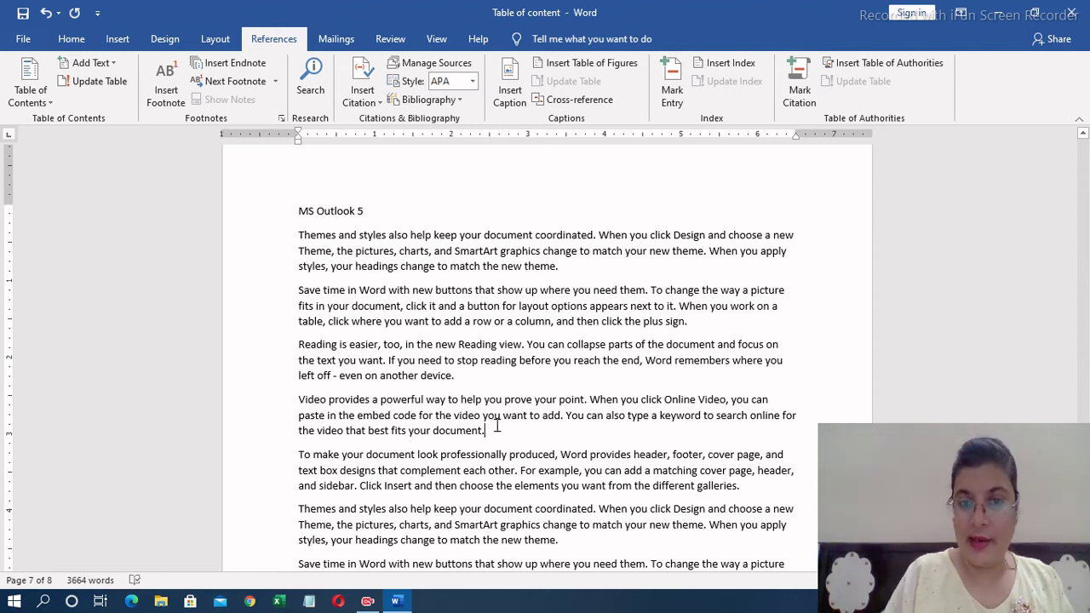
{"action": "key", "text": "Return"}
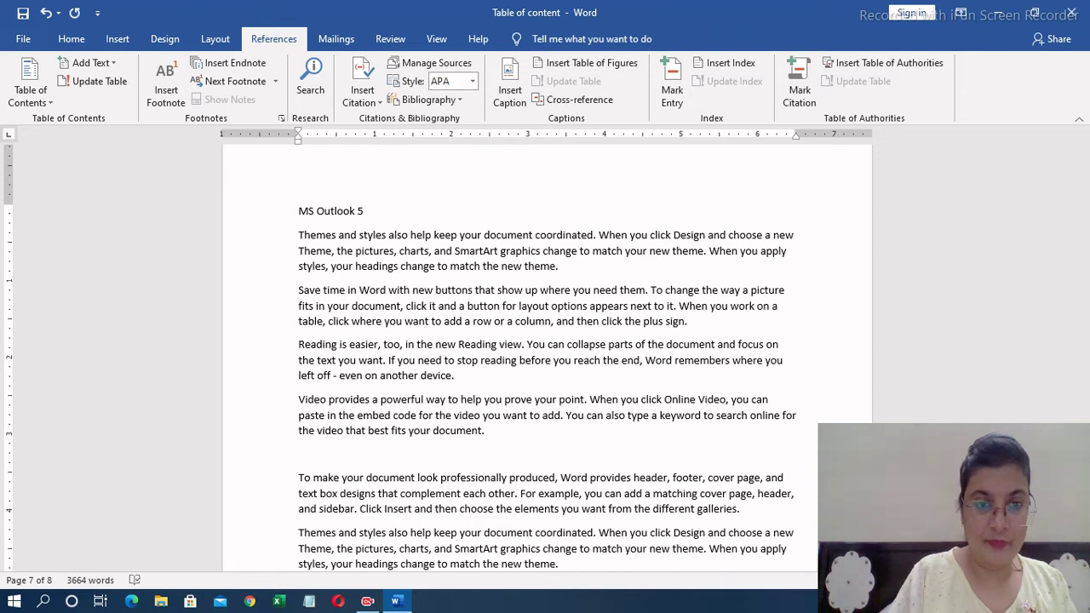
{"action": "type", "text": "Beni"}
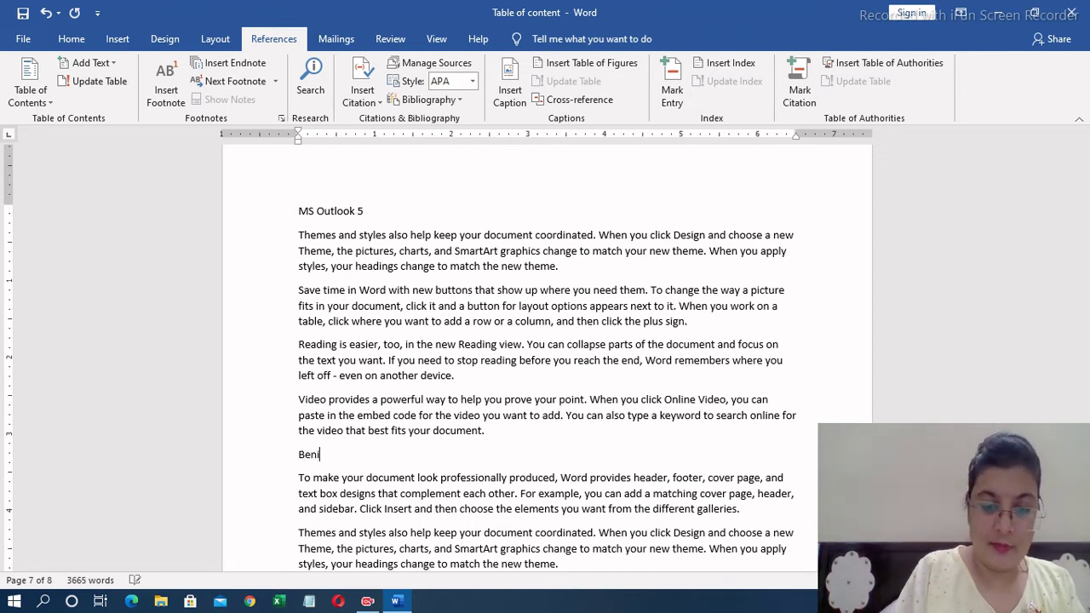
{"action": "type", "text": "fits"}
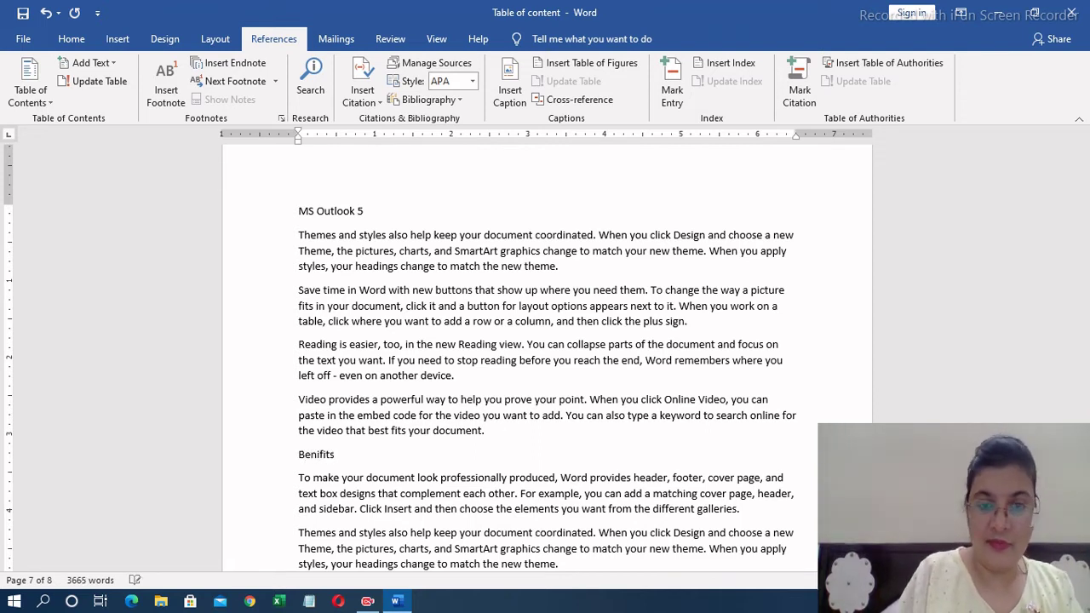
{"action": "type", "text": " of"}
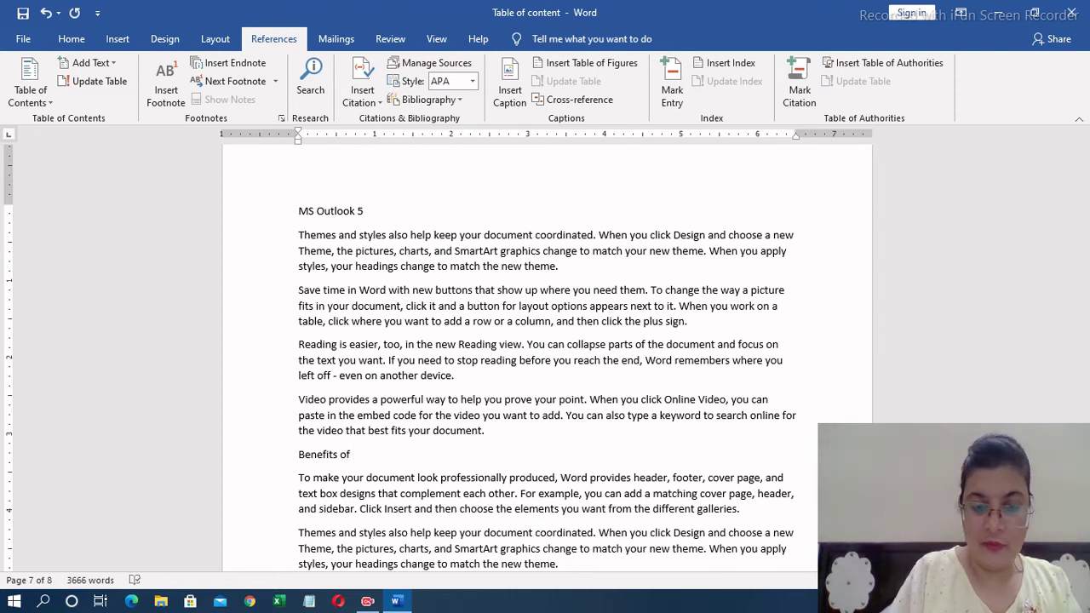
{"action": "type", "text": " Outloo"}
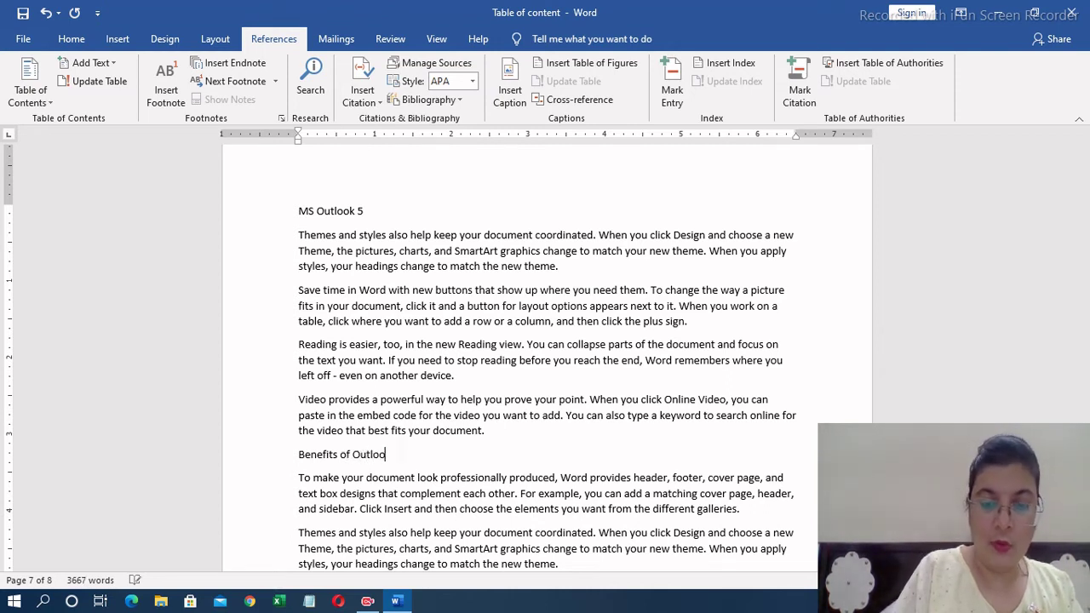
{"action": "type", "text": "k5."}
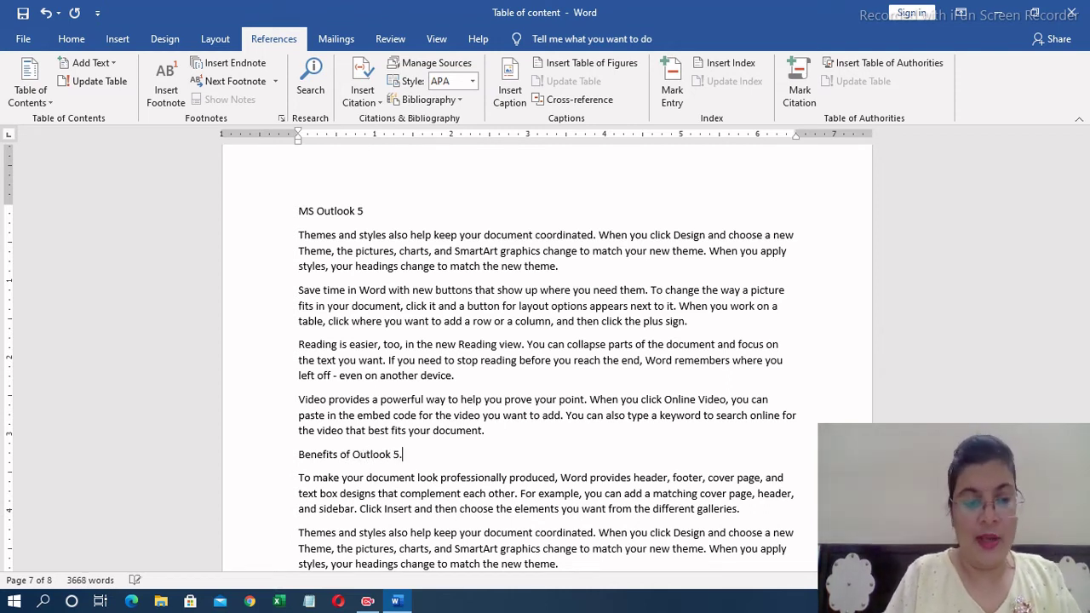
{"action": "type", "text": "1"}
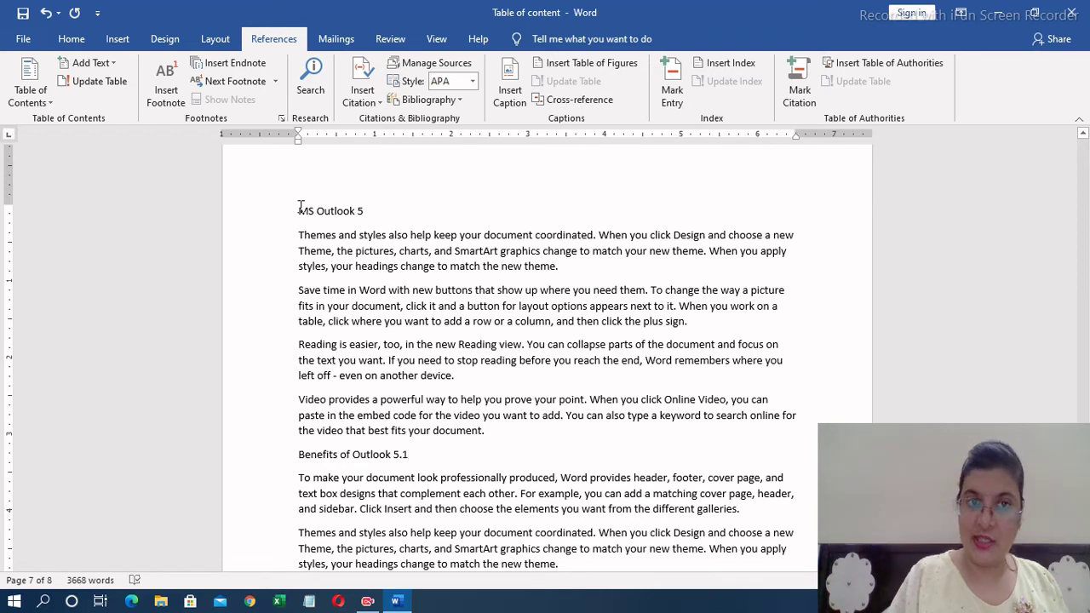
Step: Apply the Heading 1 style to the 'MS Outlook 5' line
{"action": "left_click_drag", "start_coordinate": [299, 211], "coordinate": [365, 213]}
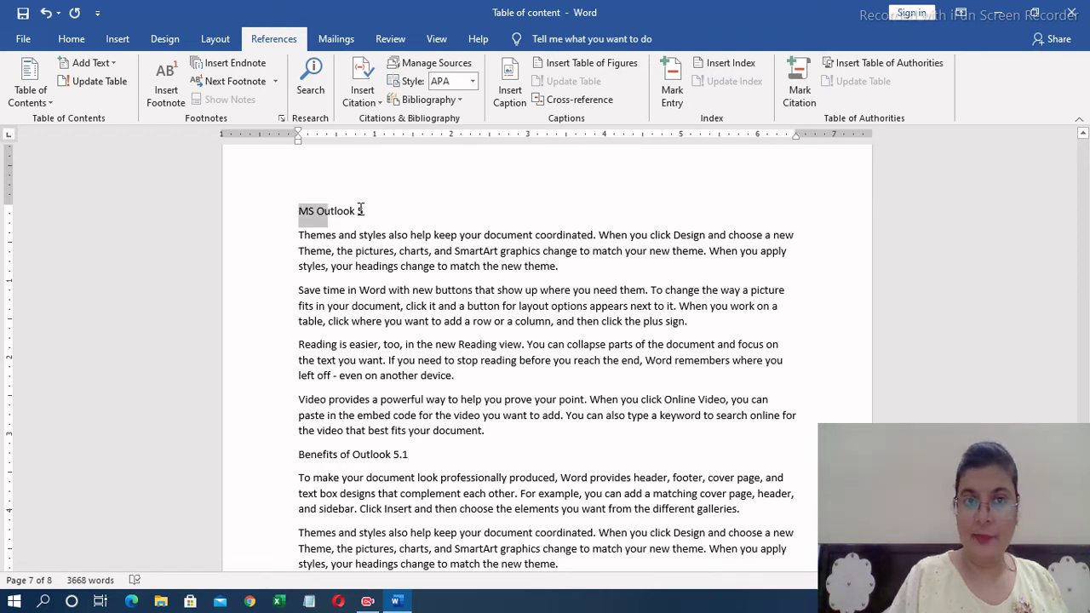
{"action": "left_click", "coordinate": [76, 40]}
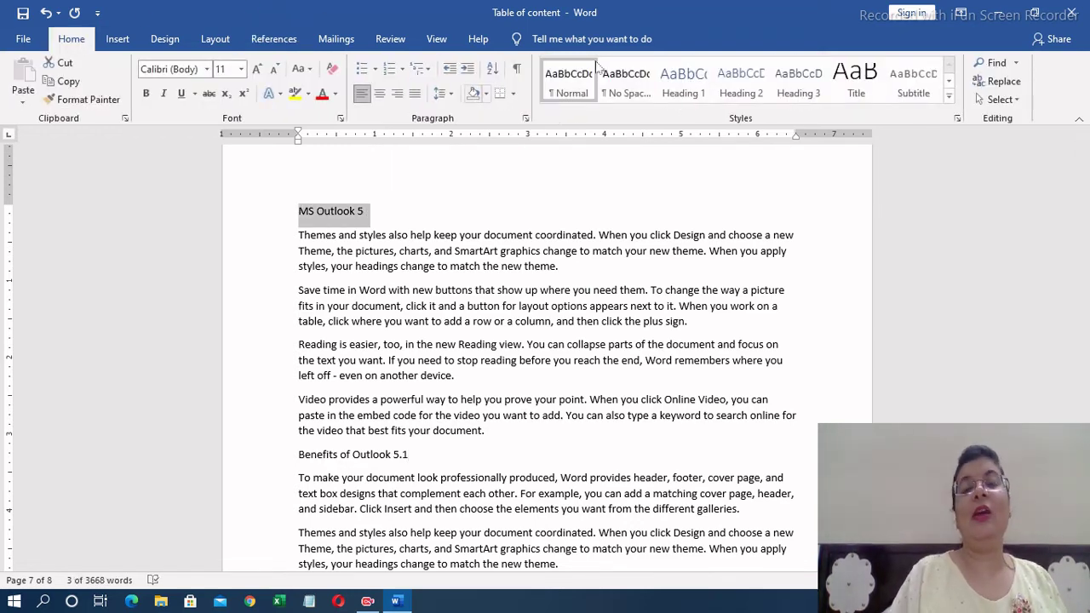
{"action": "left_click", "coordinate": [694, 85]}
{"action": "left_click", "coordinate": [694, 85]}
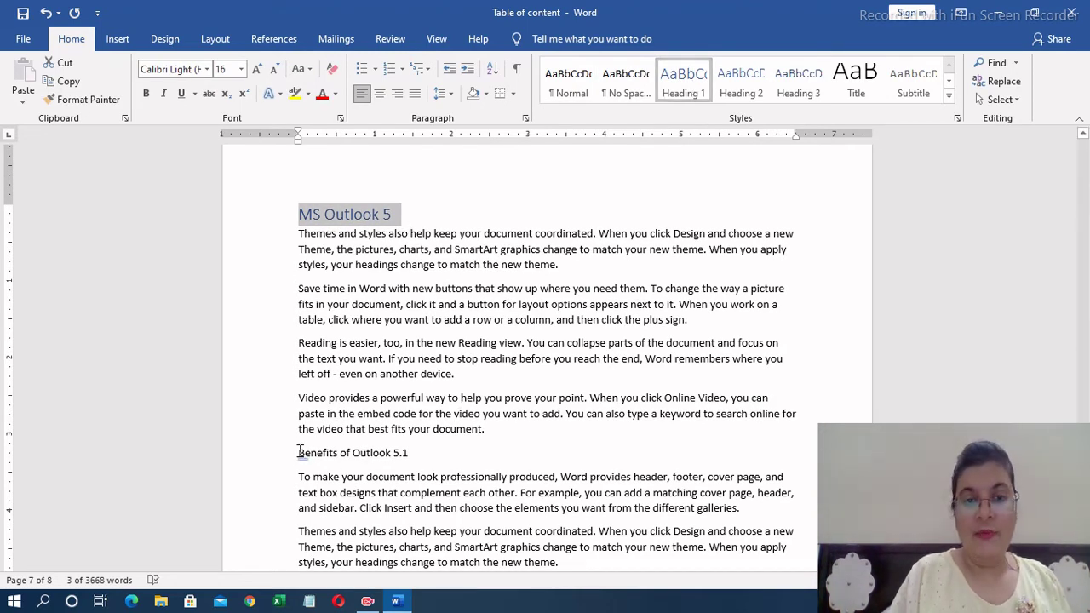
Step: Make 'Benefits of Outlook 5.1' a Heading 2, then jump back to the document start
{"action": "left_click_drag", "start_coordinate": [300, 452], "coordinate": [416, 453]}
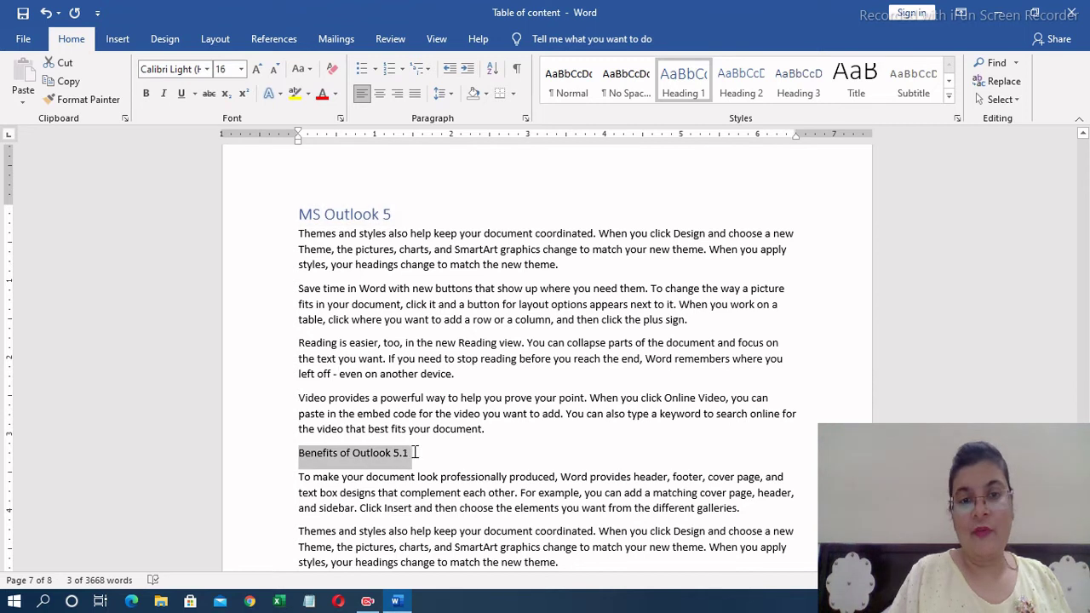
{"action": "left_click", "coordinate": [744, 83]}
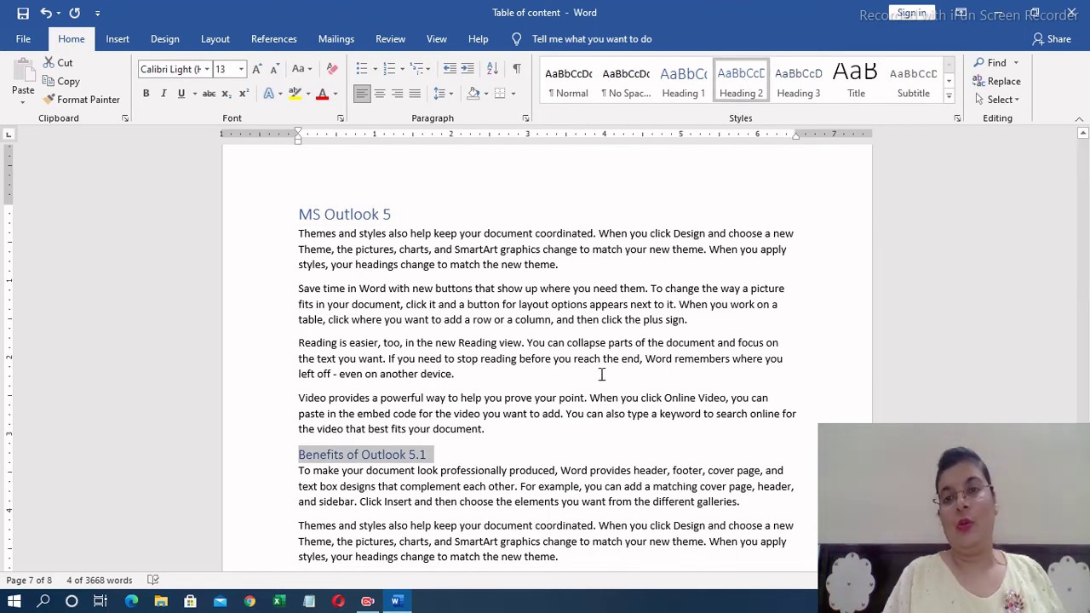
{"action": "left_click", "coordinate": [799, 283]}
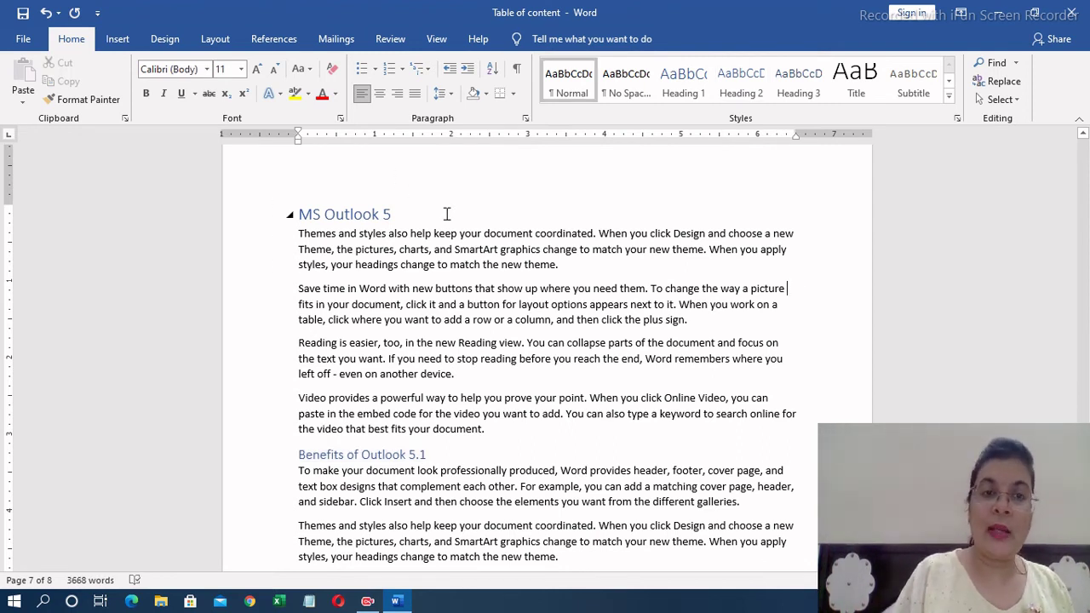
{"action": "mouse_move", "coordinate": [345, 214]}
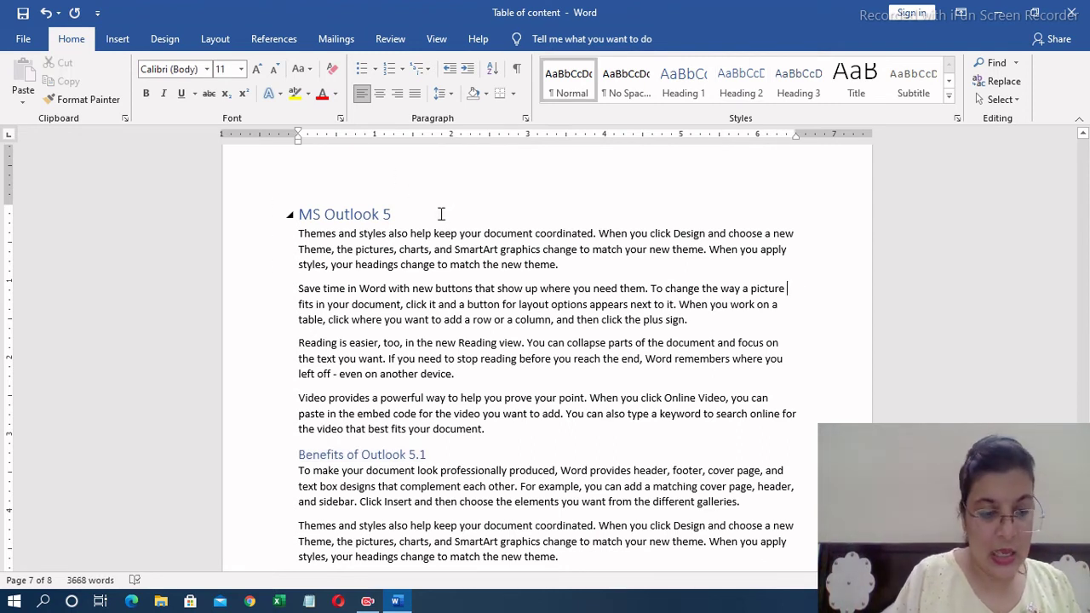
{"action": "key", "text": "ctrl+Home"}
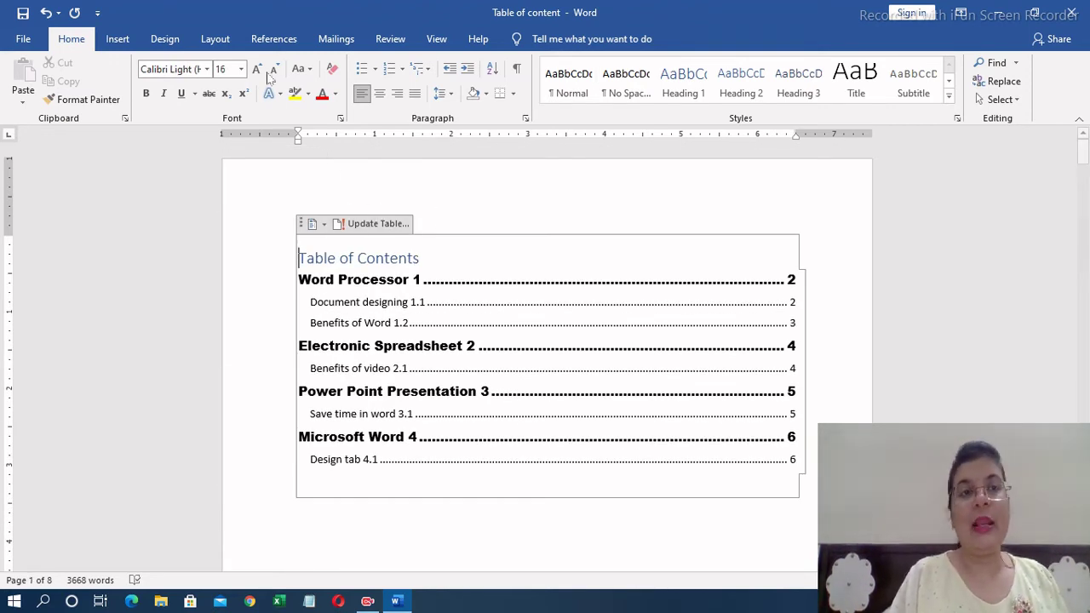
Step: Update the entire table of contents so the new Outlook headings appear on page 7
{"action": "left_click", "coordinate": [260, 40]}
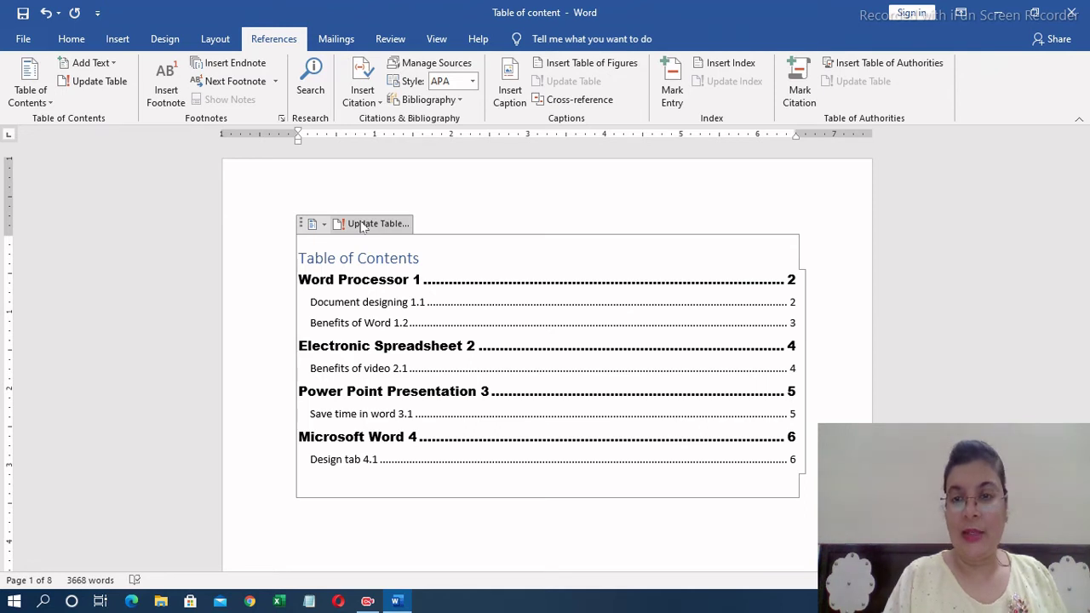
{"action": "left_click", "coordinate": [361, 224]}
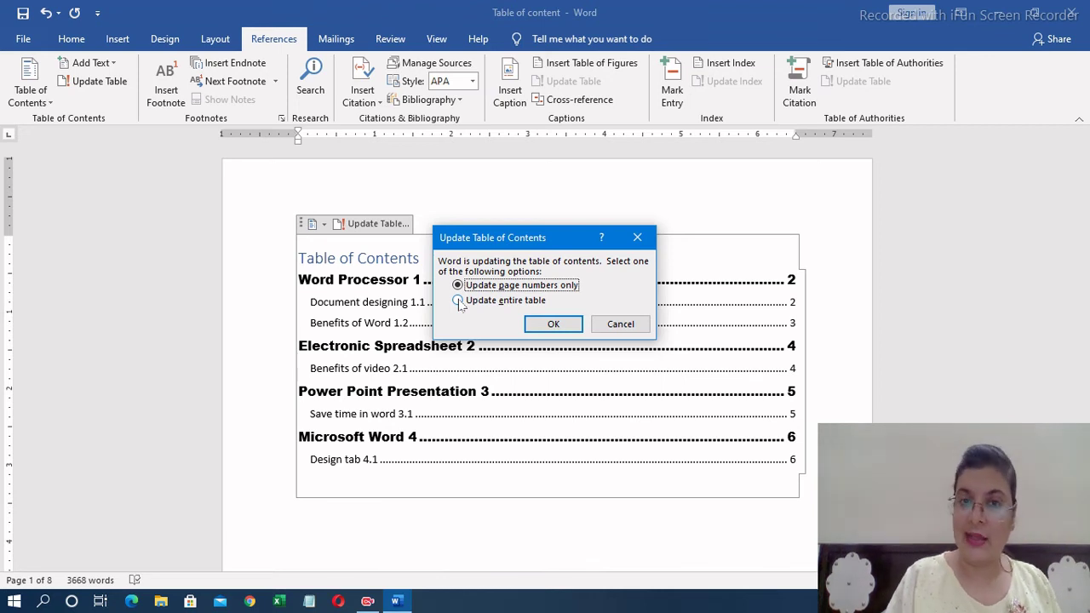
{"action": "left_click", "coordinate": [459, 301]}
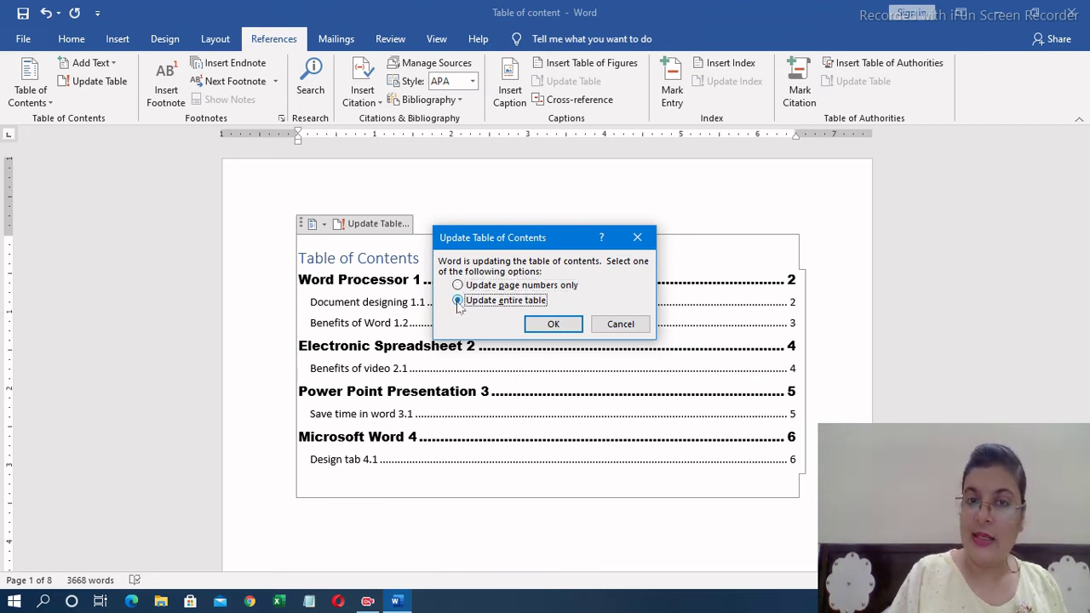
{"action": "left_click", "coordinate": [576, 323]}
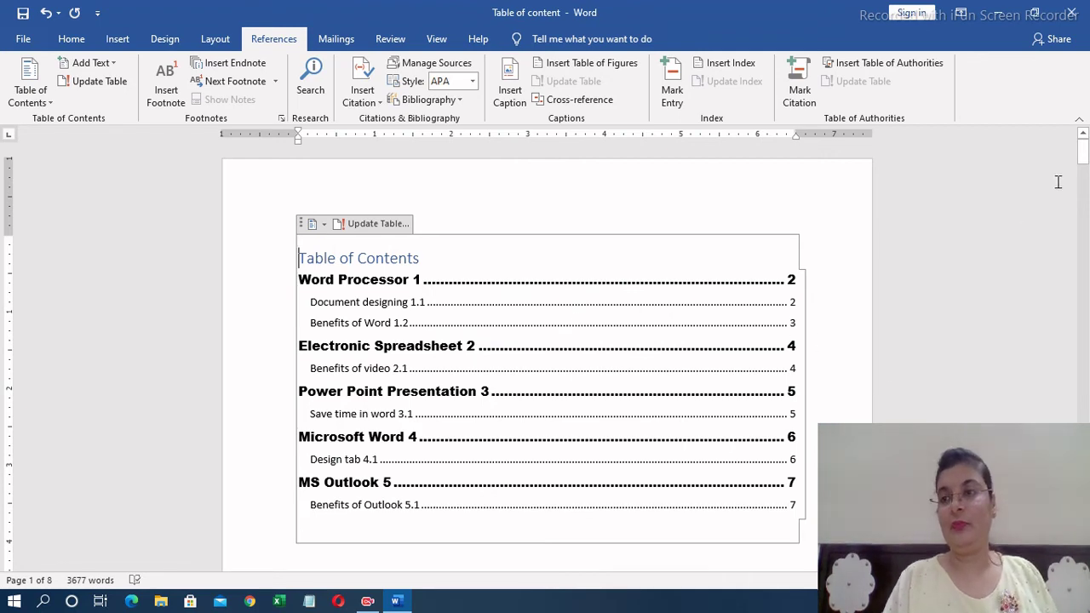
{"action": "mouse_move", "coordinate": [1083, 152]}
{"action": "left_mouse_down"}
{"action": "mouse_move", "coordinate": [1085, 164]}
{"action": "mouse_move", "coordinate": [1084, 147]}
{"action": "left_mouse_up"}
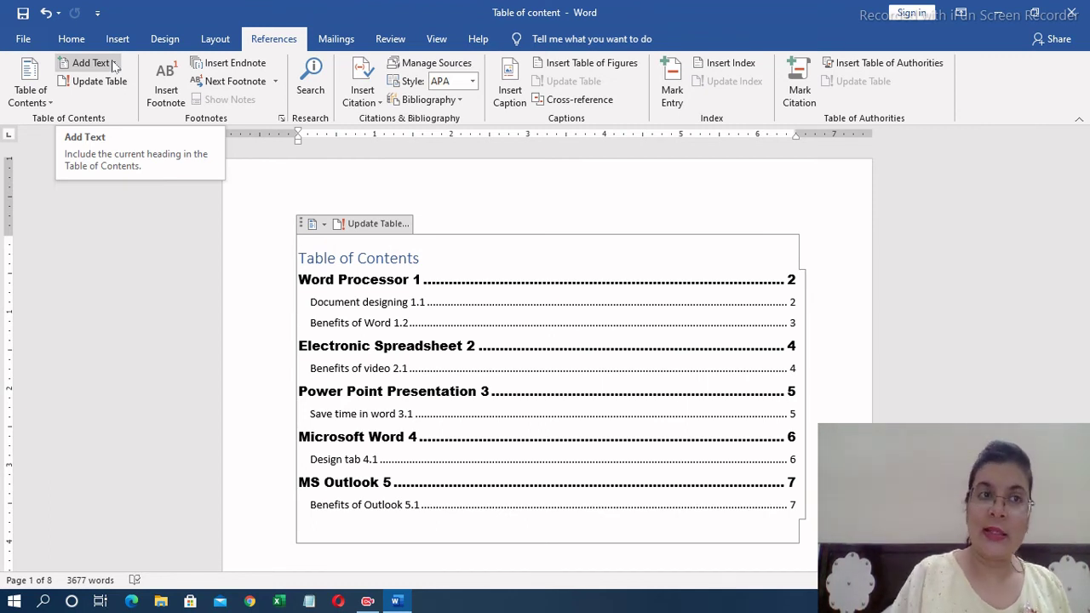
{"action": "left_click", "coordinate": [113, 65]}
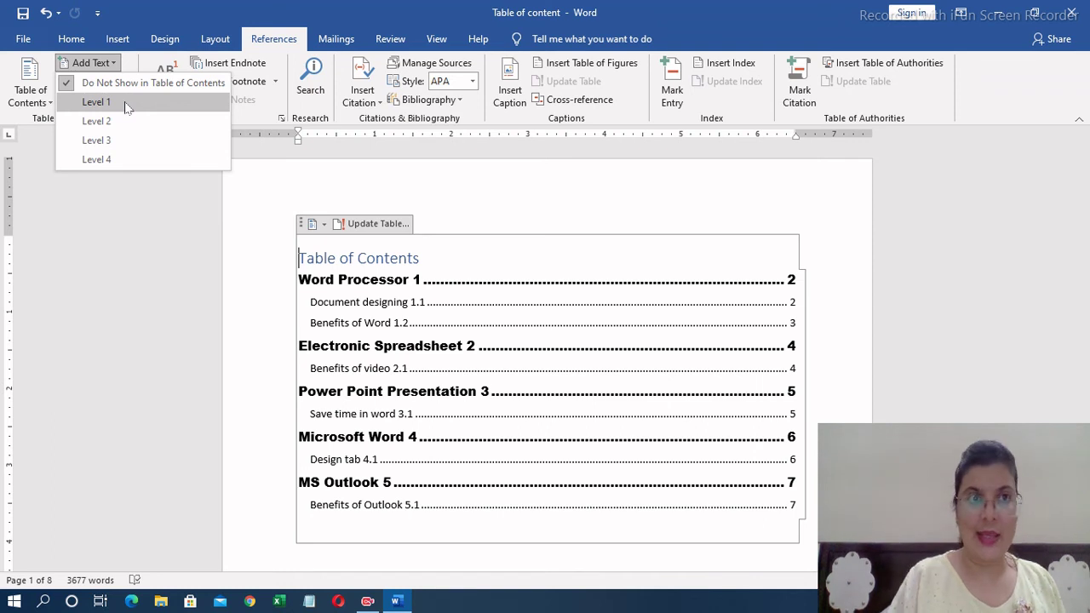
{"action": "left_click", "coordinate": [118, 62]}
{"action": "left_click", "coordinate": [118, 63]}
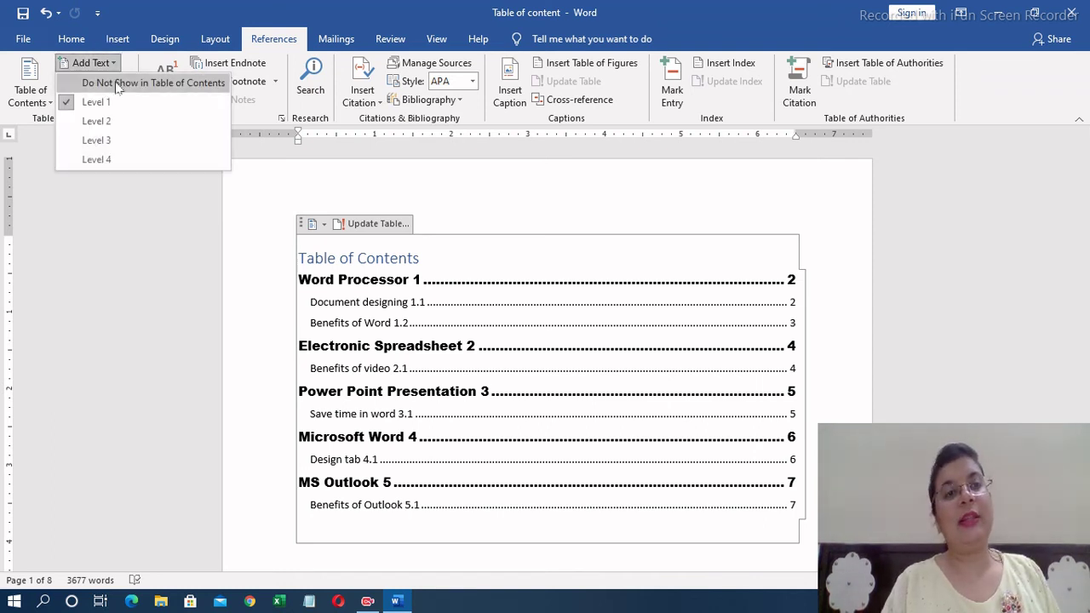
{"action": "left_click", "coordinate": [118, 63]}
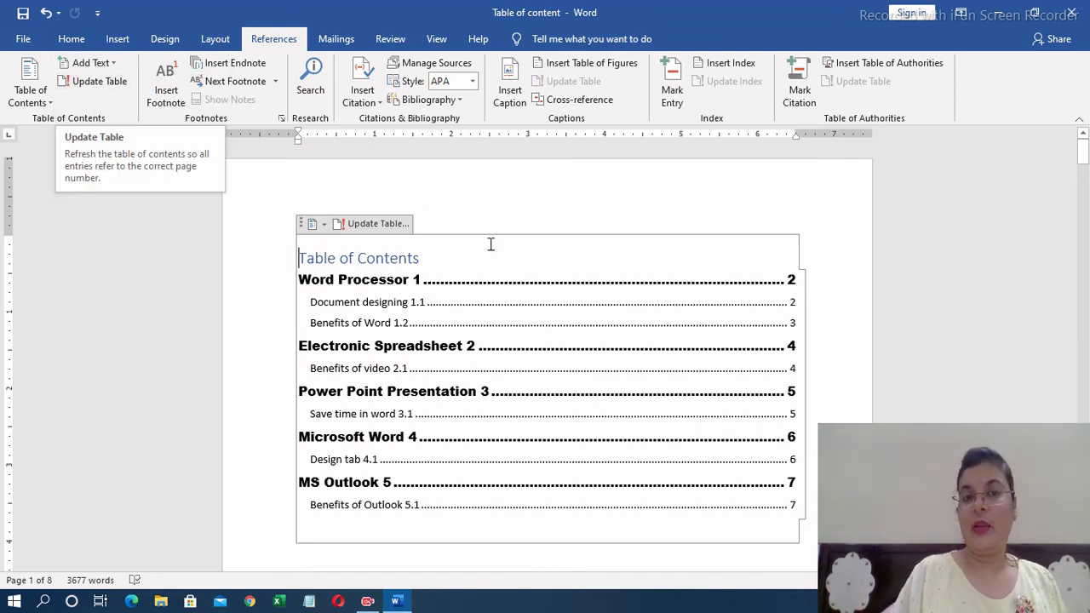
{"action": "left_click_drag", "start_coordinate": [1087, 157], "coordinate": [1087, 149]}
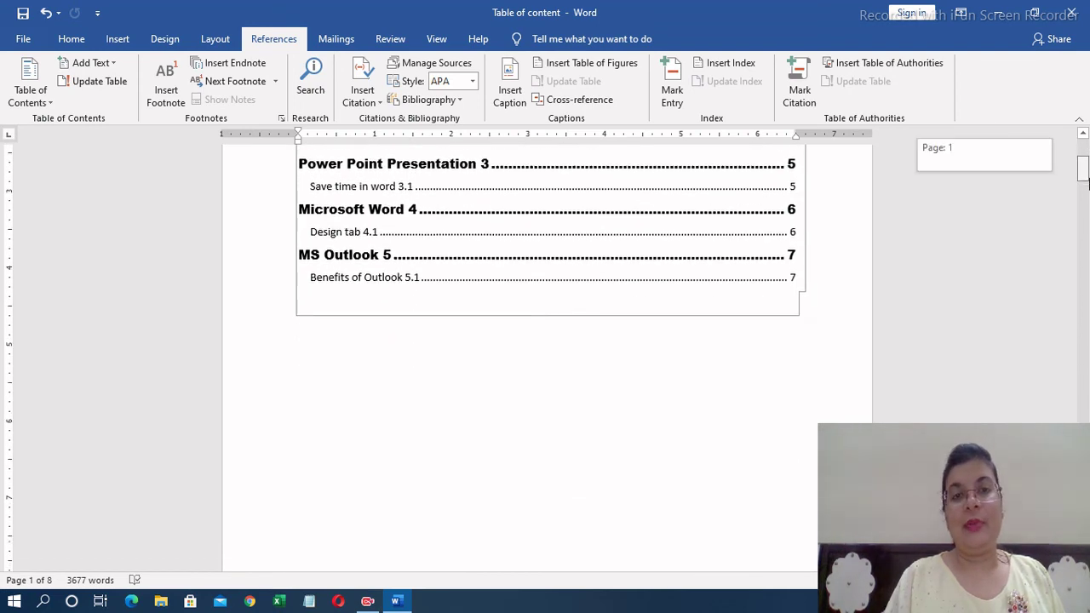